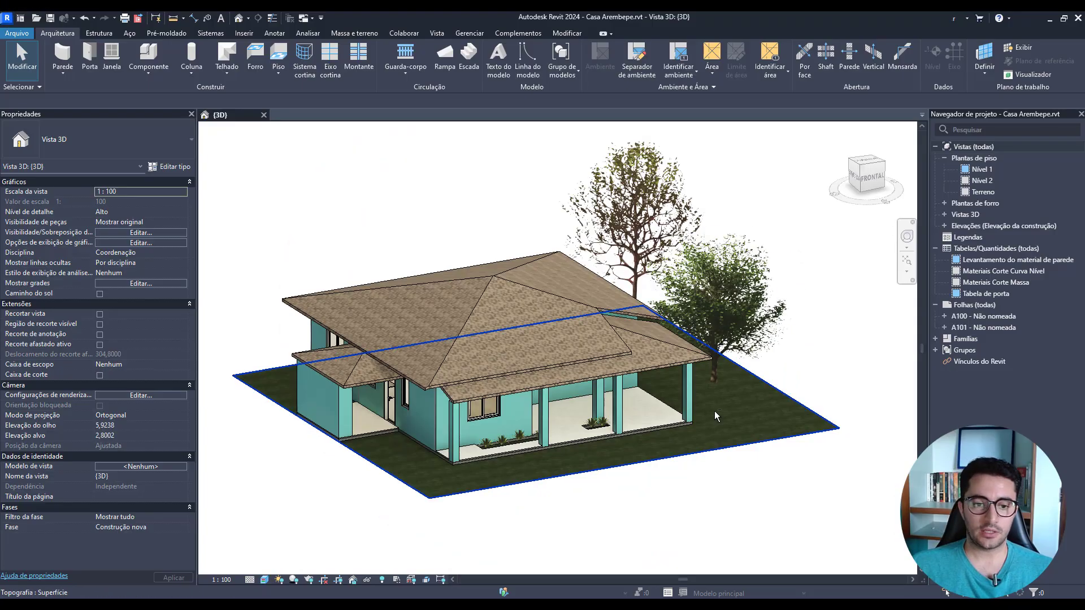
{"action": "middle_click_drag", "start_coordinate": [734, 361], "coordinate": [727, 418], "text": "shift"}
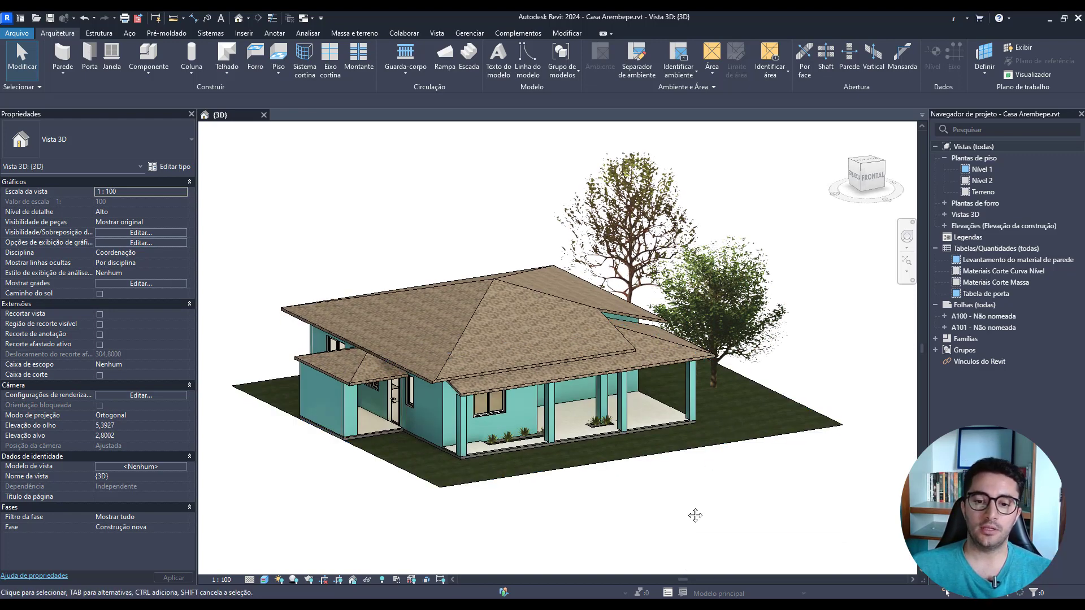
{"action": "middle_click_drag", "start_coordinate": [695, 516], "coordinate": [705, 518]}
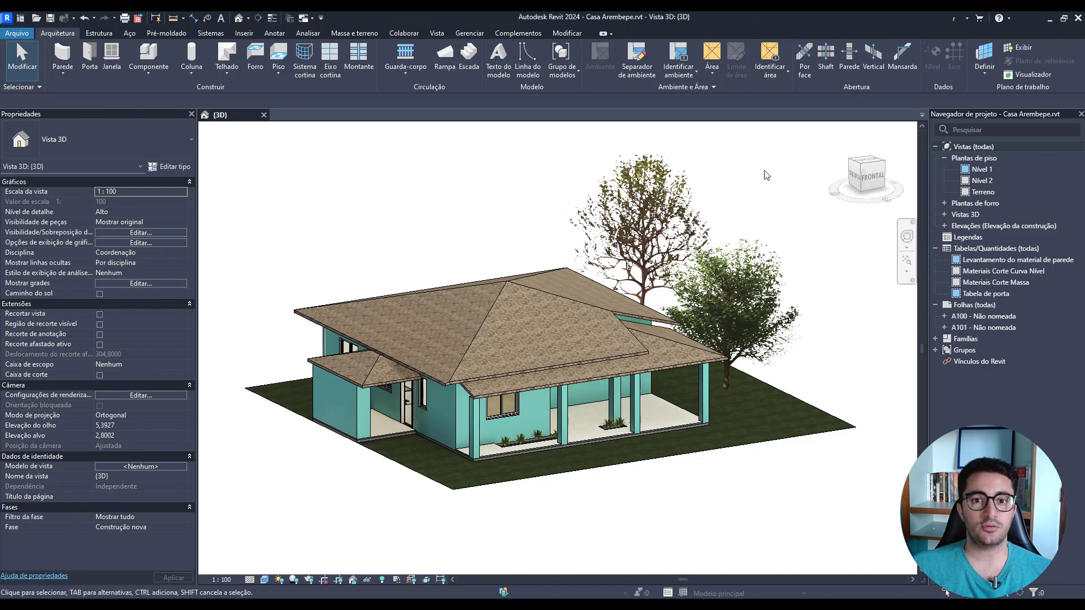
Open the Nível 1 floor plan, close the {3D} view, and recentre the plan
{"action": "double_click", "coordinate": [982, 170]}
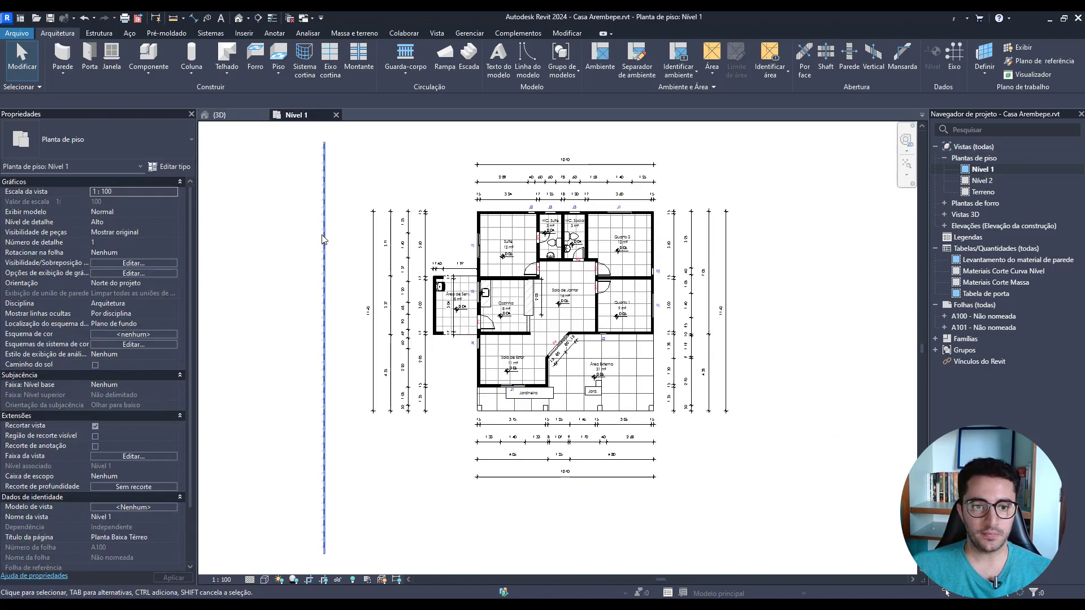
{"action": "left_click", "coordinate": [321, 235]}
{"action": "key", "text": "Escape"}
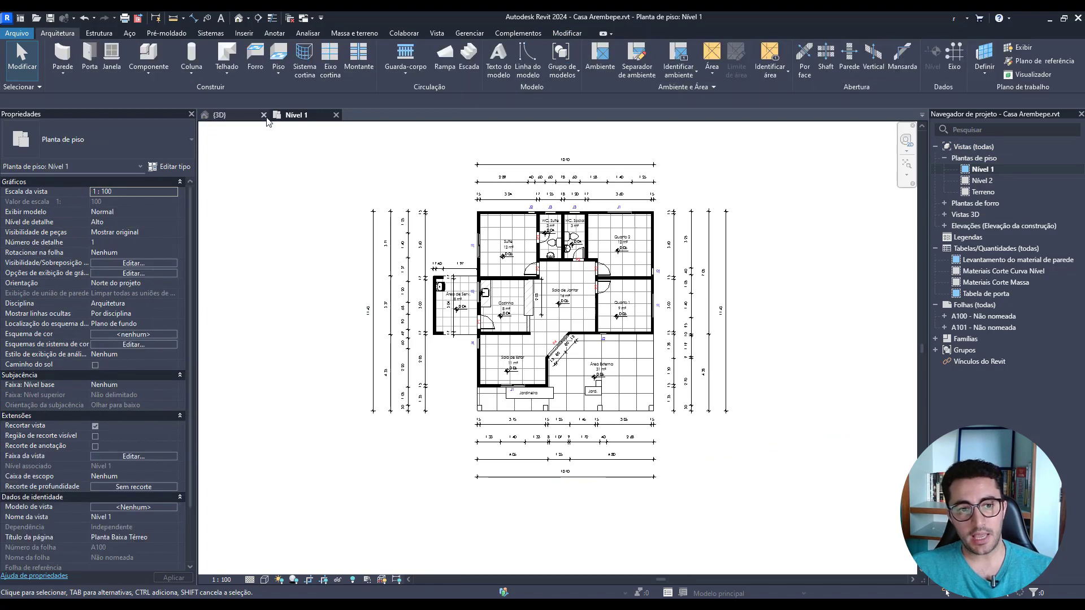
{"action": "left_click", "coordinate": [264, 114]}
{"action": "scroll", "coordinate": [662, 313], "scroll_direction": "down", "scroll_amount": 2}
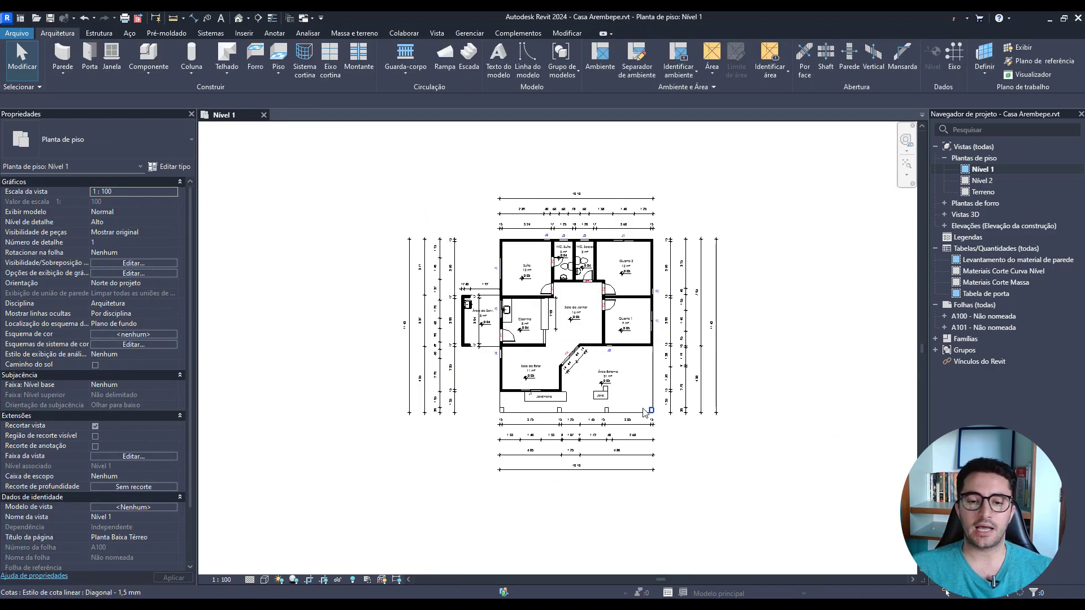
{"action": "middle_click_drag", "start_coordinate": [689, 350], "coordinate": [724, 381]}
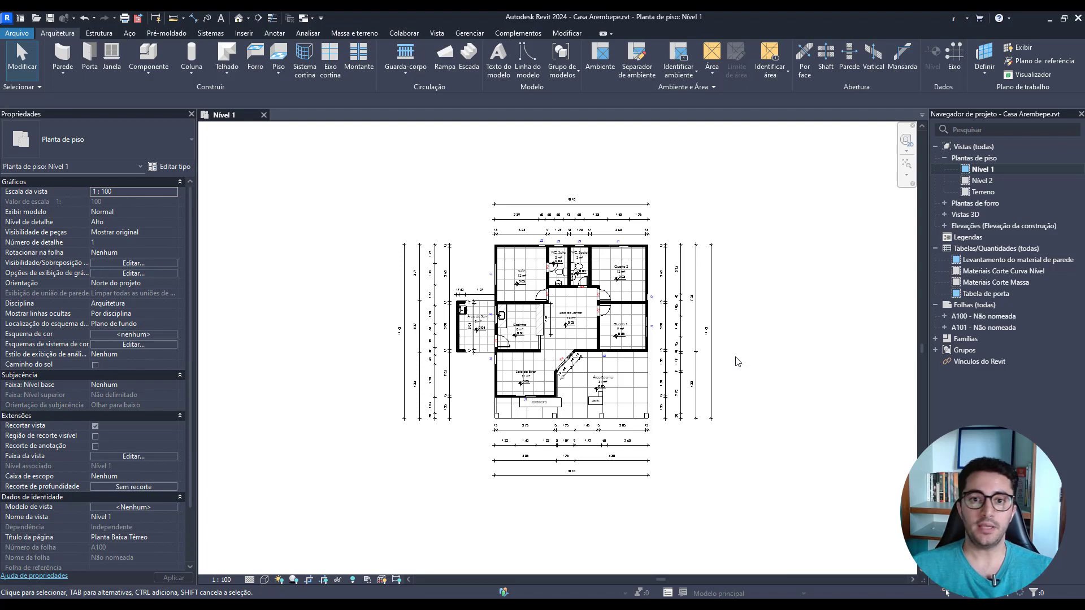
{"action": "middle_click_drag", "start_coordinate": [733, 362], "coordinate": [712, 366]}
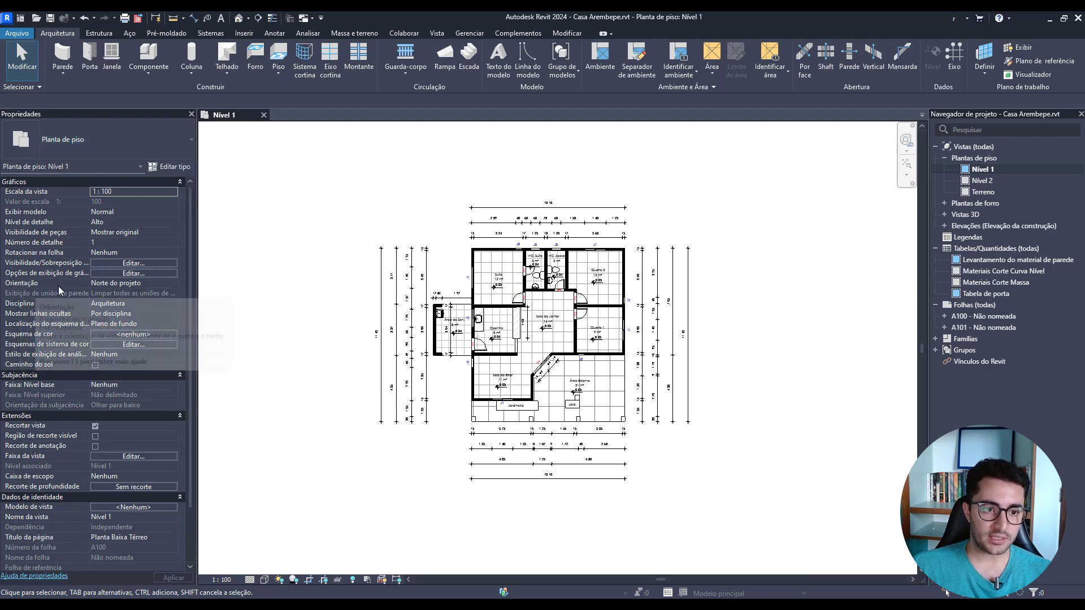
Set the Nível 1 plan's Orientação property to Norte verdadeiro
{"action": "left_click", "coordinate": [155, 287]}
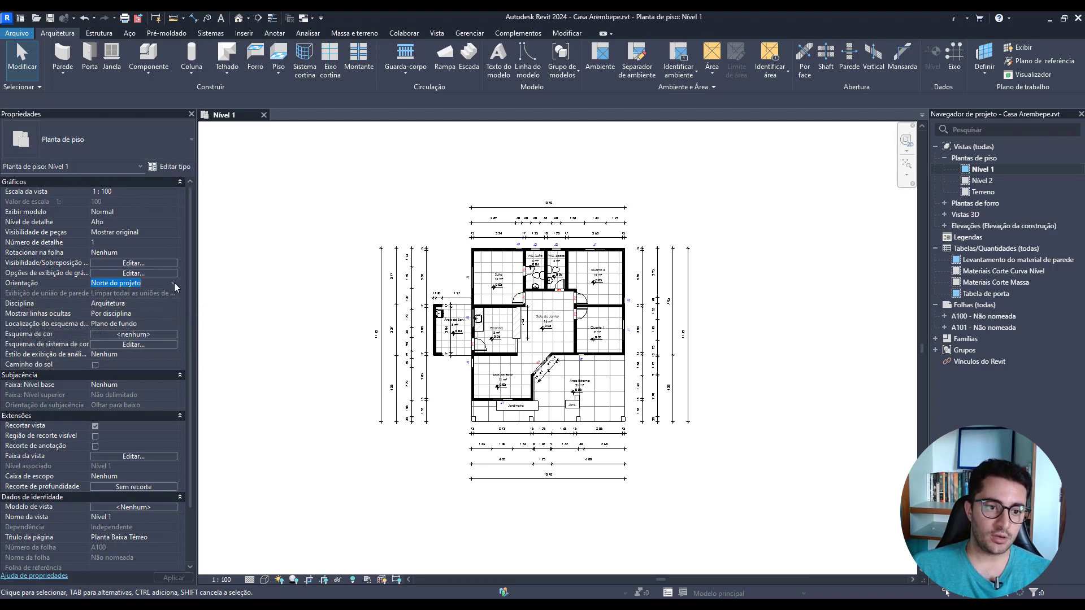
{"action": "left_click", "coordinate": [173, 283]}
{"action": "left_click", "coordinate": [110, 304]}
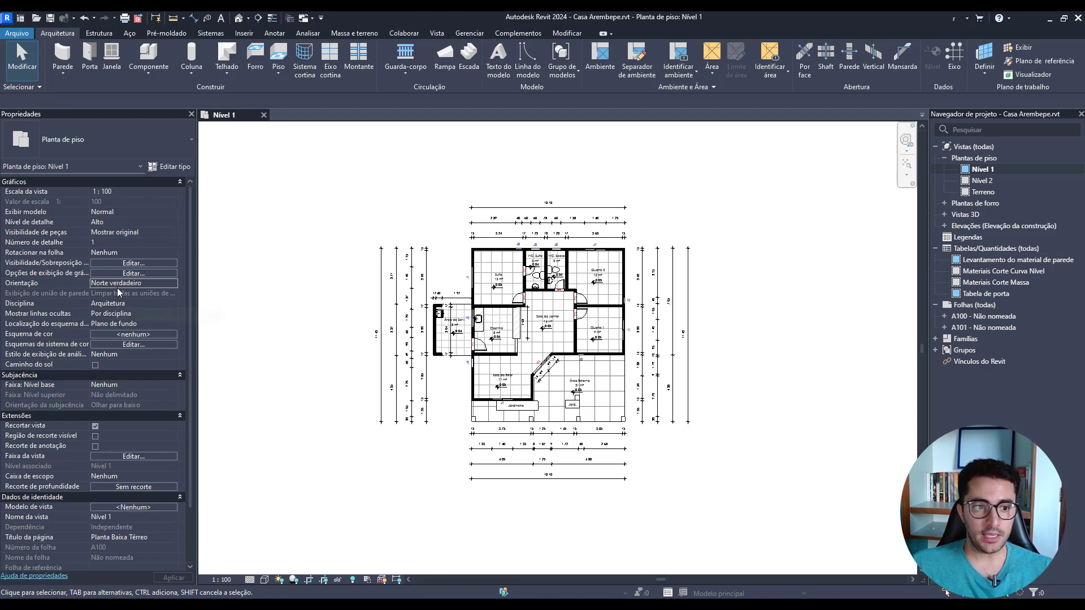
{"action": "left_click", "coordinate": [475, 34]}
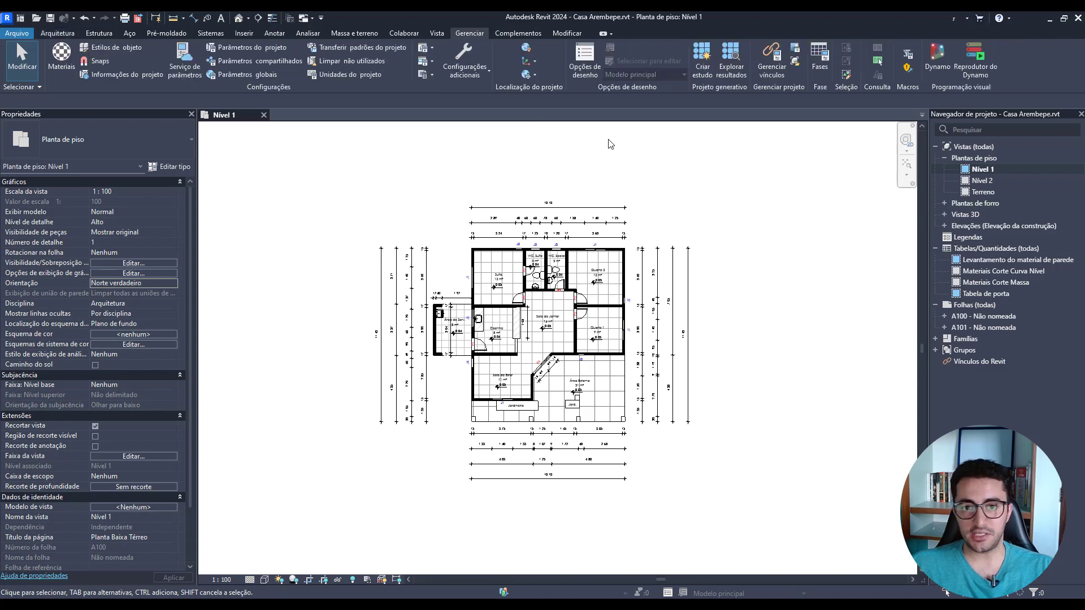
Rotate true north 55° from a vertical start ray with Rotacionar norte verdadeiro
{"action": "left_click", "coordinate": [534, 77]}
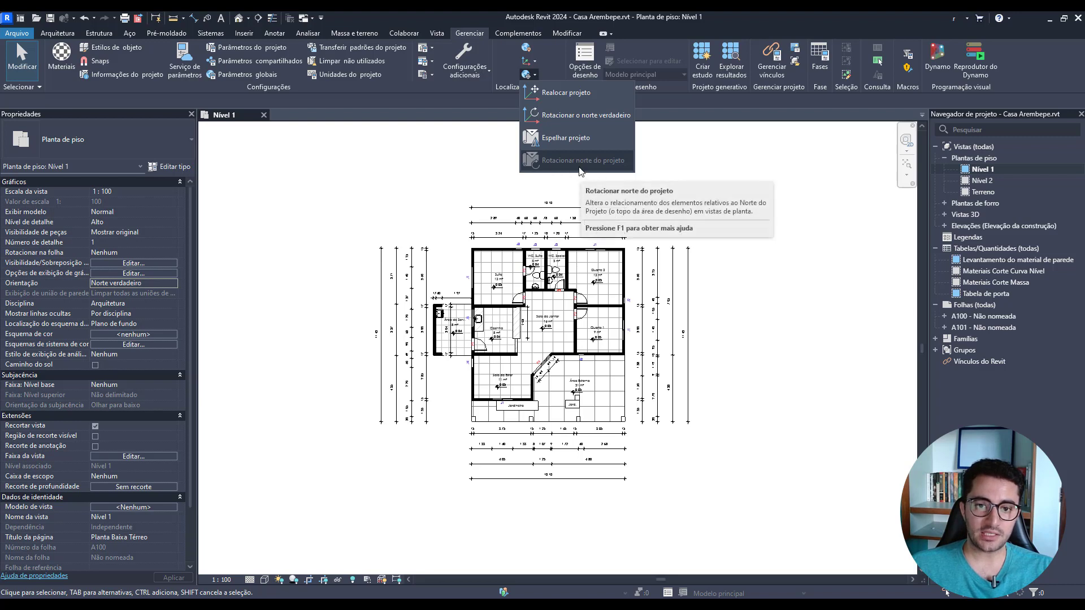
{"action": "mouse_move", "coordinate": [582, 159]}
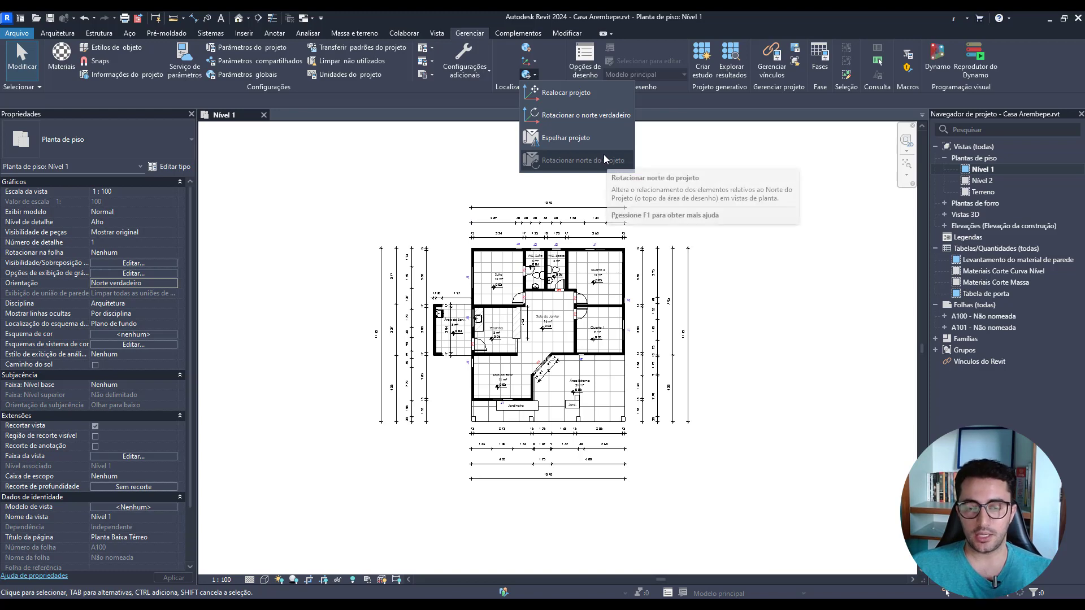
{"action": "left_click", "coordinate": [610, 119]}
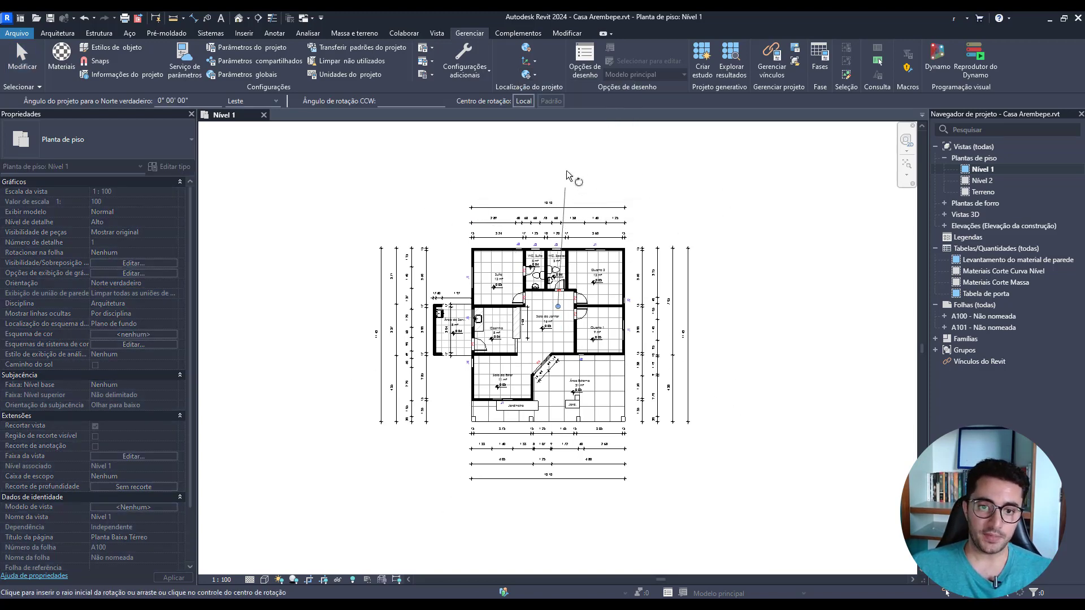
{"action": "left_click", "coordinate": [549, 188]}
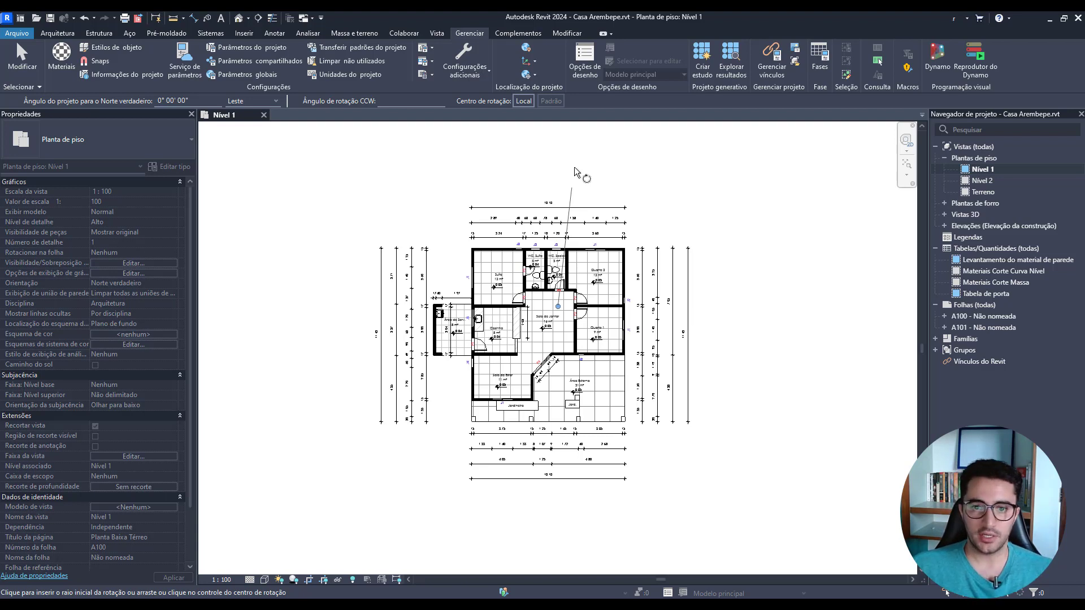
{"action": "left_click", "coordinate": [559, 180]}
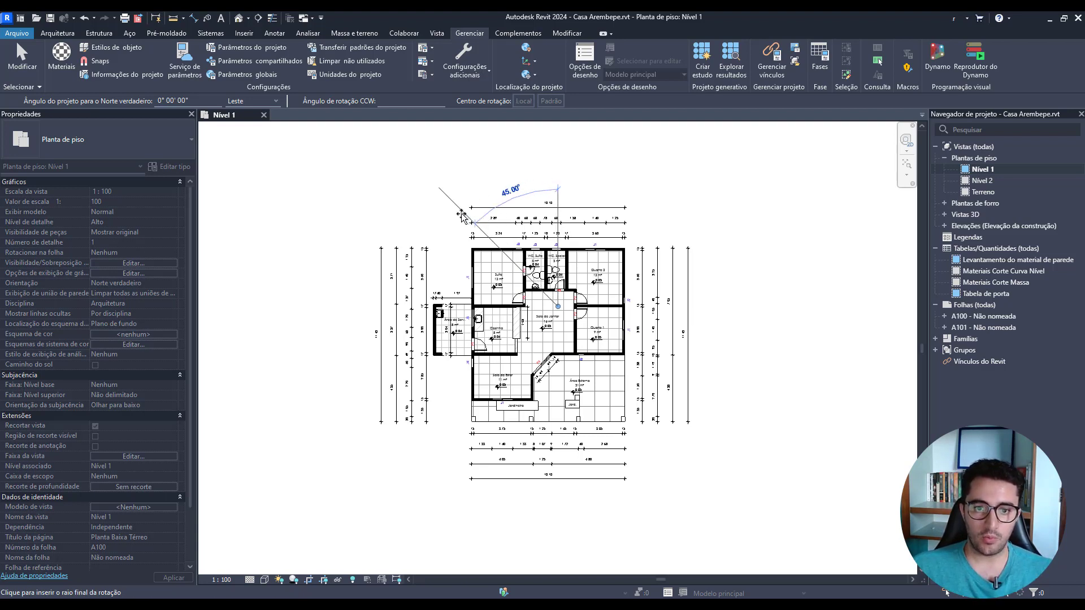
{"action": "left_click", "coordinate": [713, 327]}
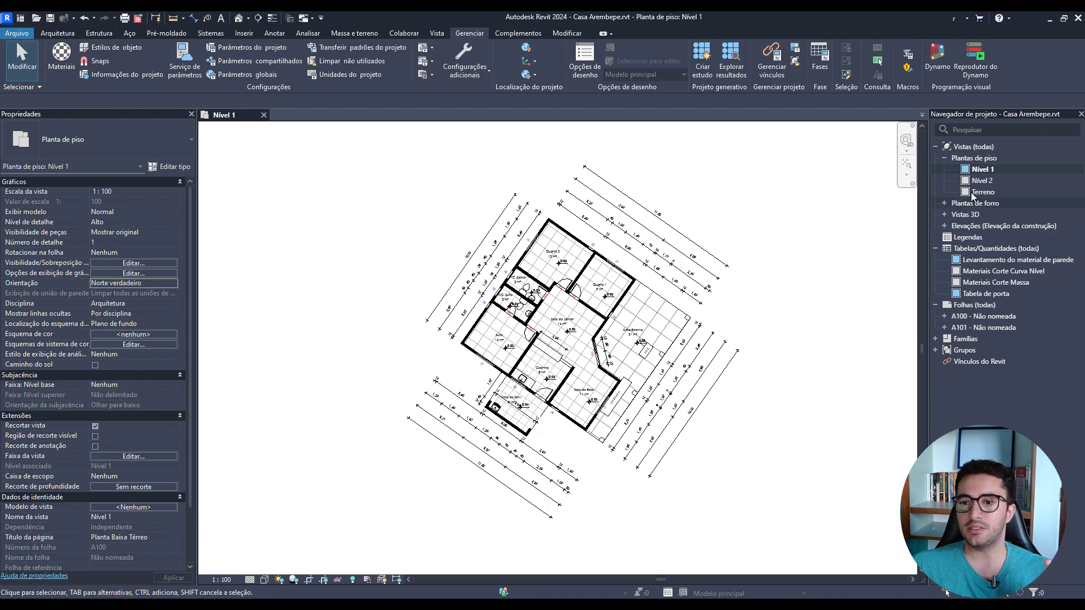
Open Nível 2, preview Norte verdadeiro, then leave its orientation at Norte do projeto
{"action": "double_click", "coordinate": [986, 181]}
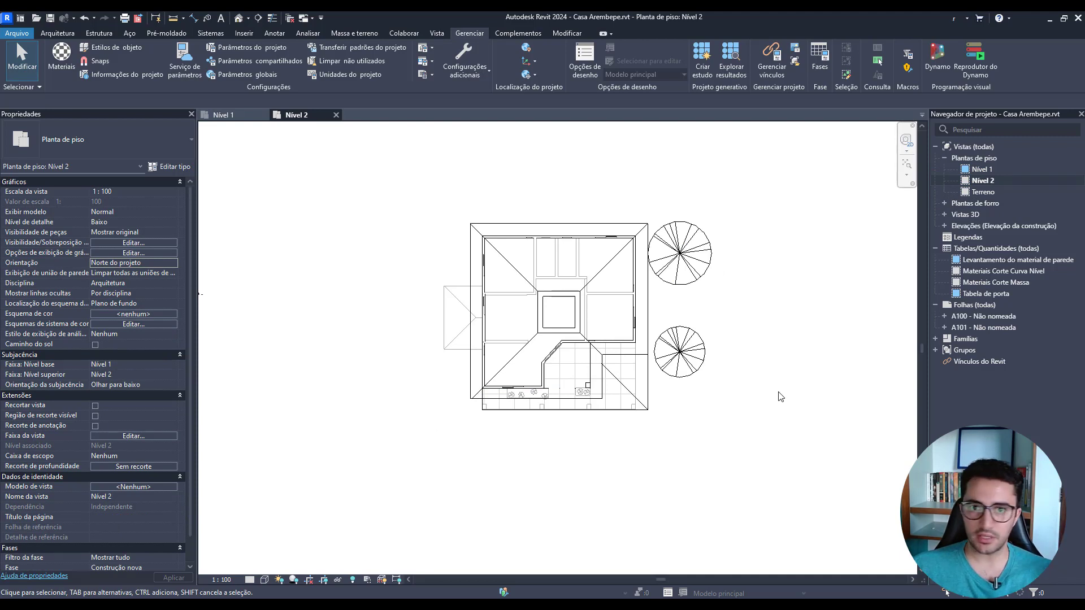
{"action": "left_click", "coordinate": [175, 266]}
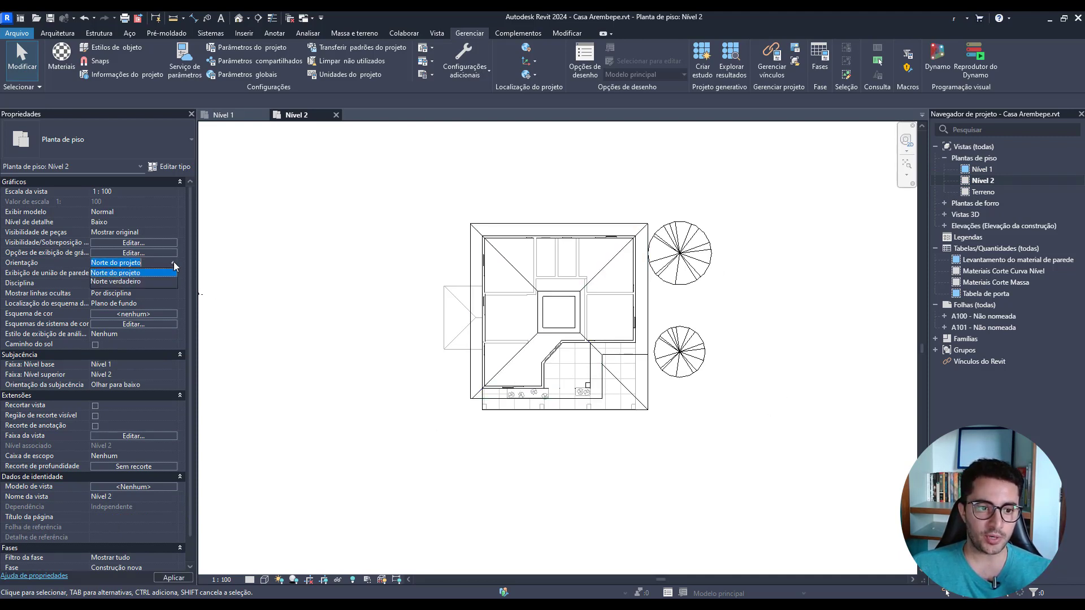
{"action": "left_click", "coordinate": [140, 281]}
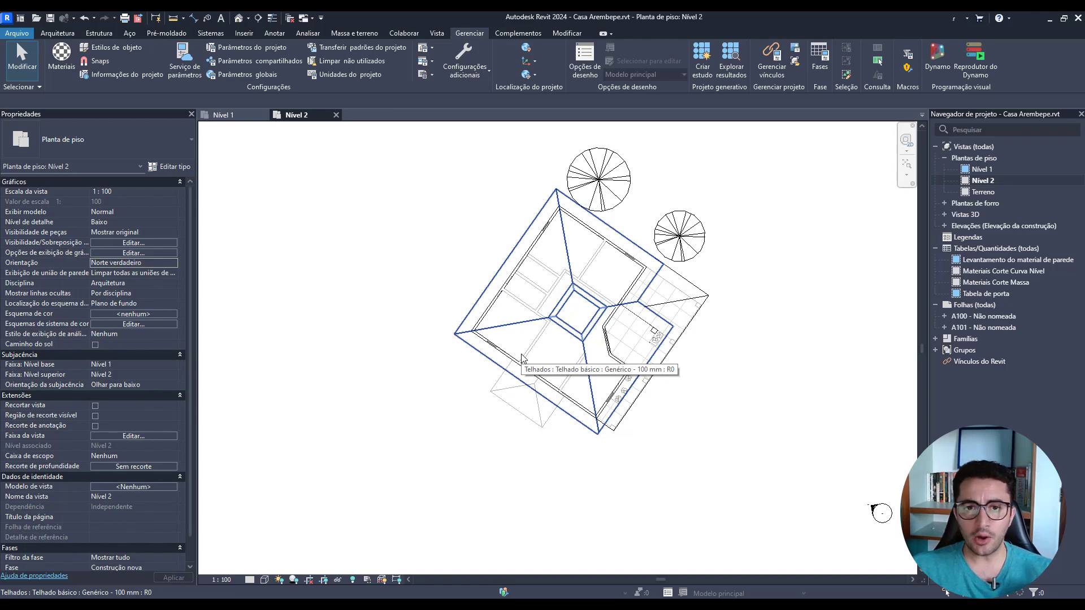
{"action": "left_click", "coordinate": [174, 263]}
{"action": "left_click", "coordinate": [141, 273]}
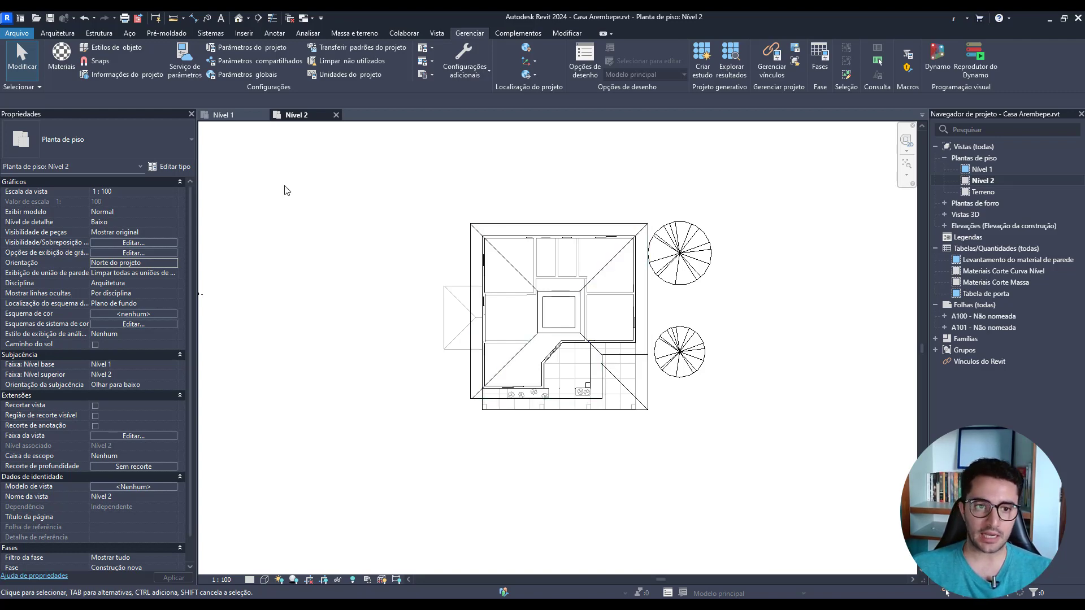
{"action": "left_click", "coordinate": [225, 115]}
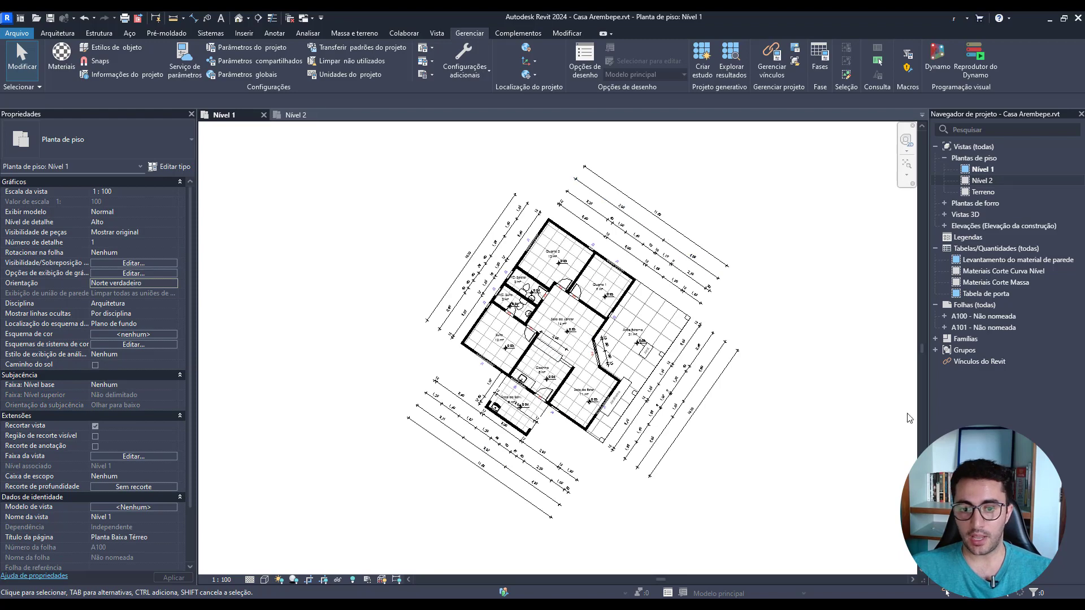
Switch Nível 1's Orientação from Norte verdadeiro back to Norte do projeto
{"action": "middle_click_drag", "start_coordinate": [820, 413], "coordinate": [787, 412]}
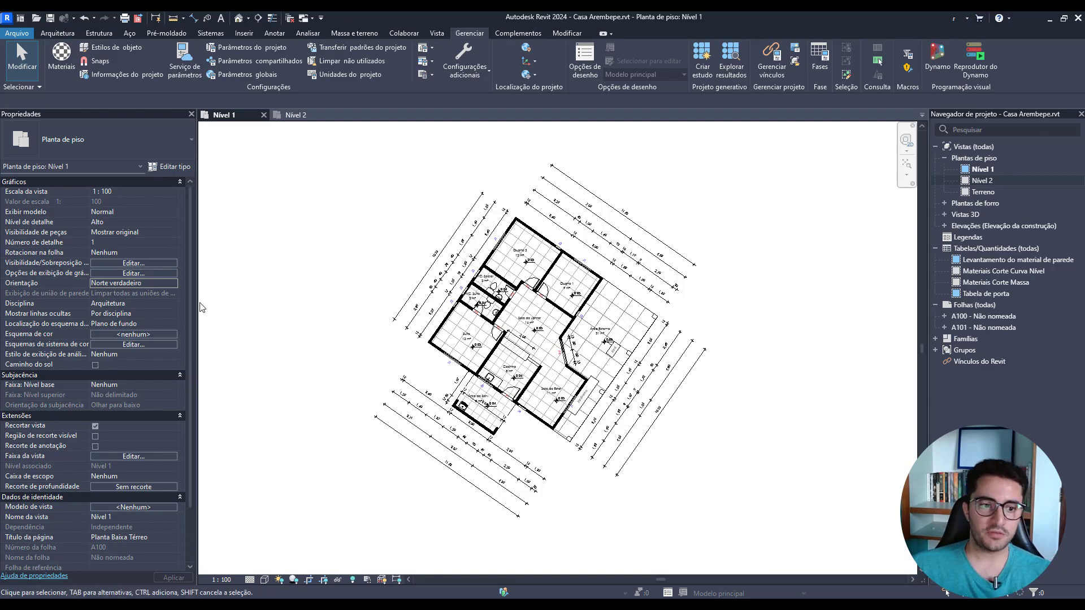
{"action": "left_click", "coordinate": [173, 285]}
{"action": "left_click", "coordinate": [148, 293]}
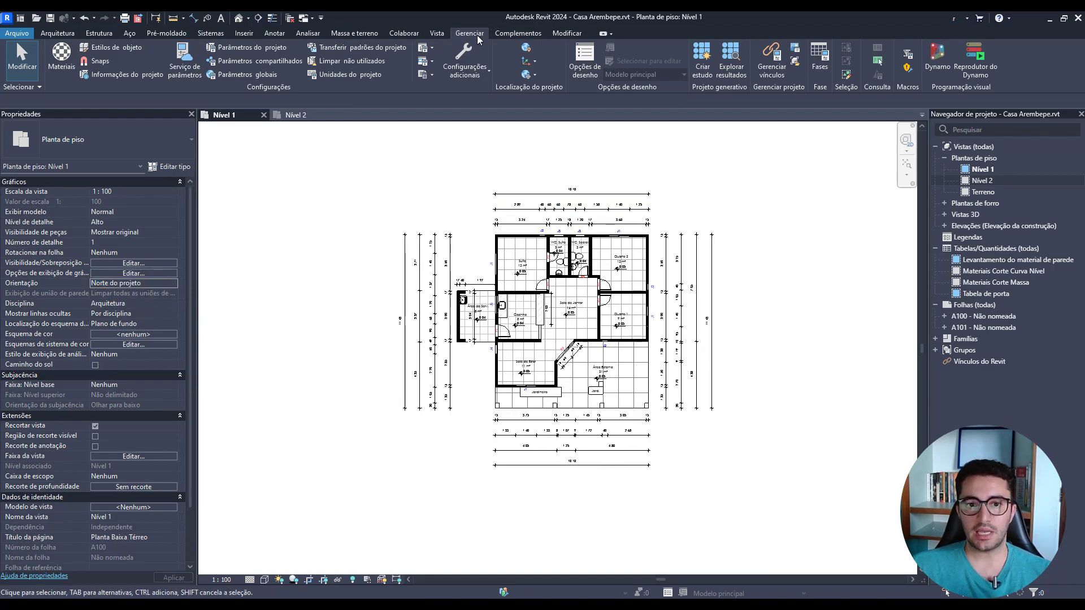
Rotate project north 90° counterclockwise using Rotate Project North
{"action": "left_click", "coordinate": [535, 77]}
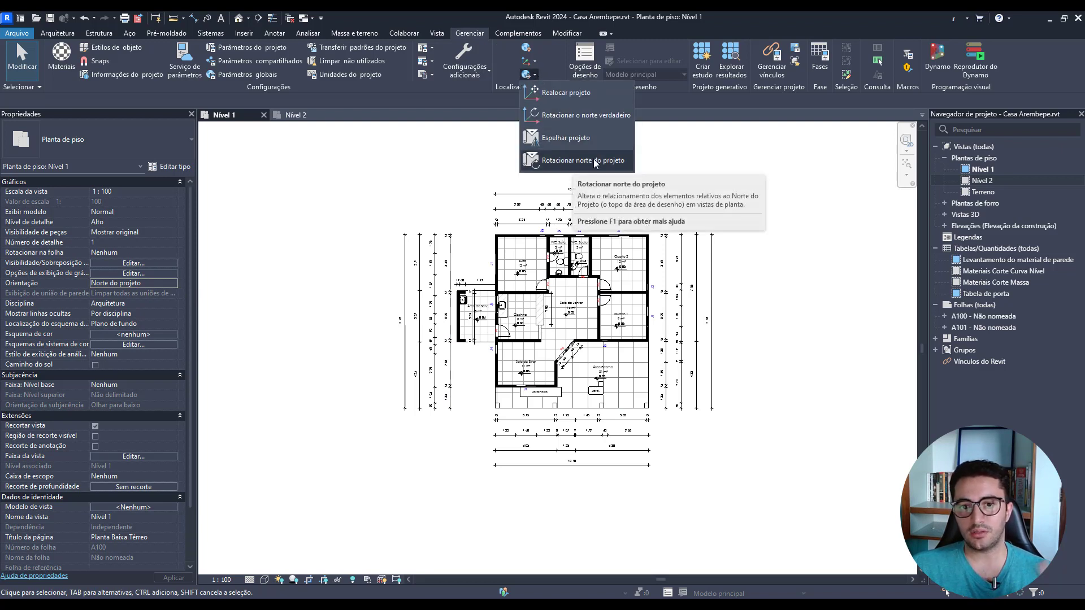
{"action": "left_click", "coordinate": [583, 162]}
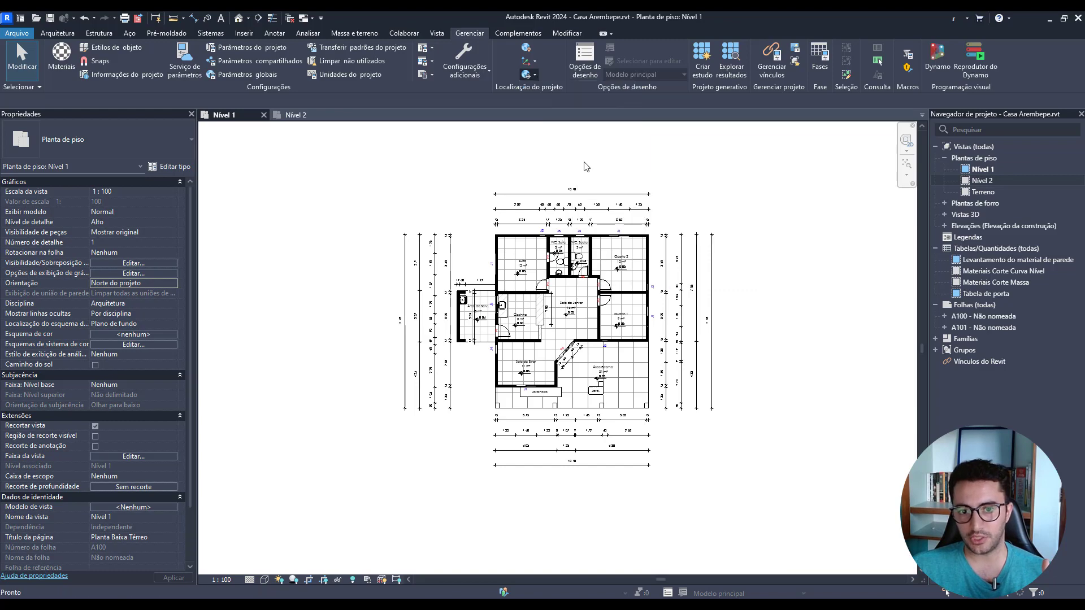
{"action": "left_click_drag", "start_coordinate": [565, 186], "coordinate": [265, 178]}
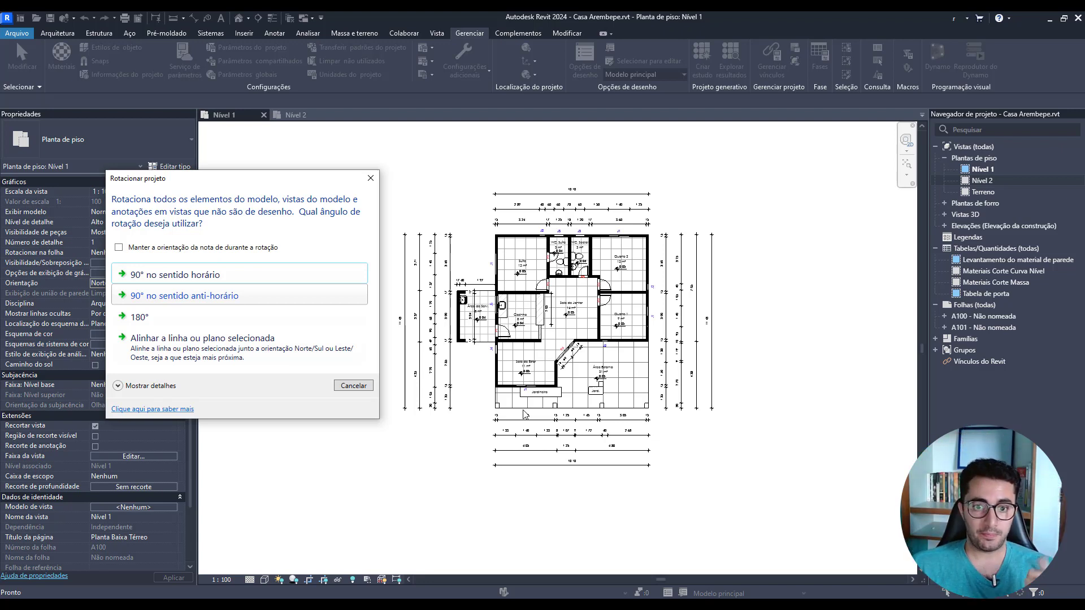
{"action": "left_click", "coordinate": [210, 304]}
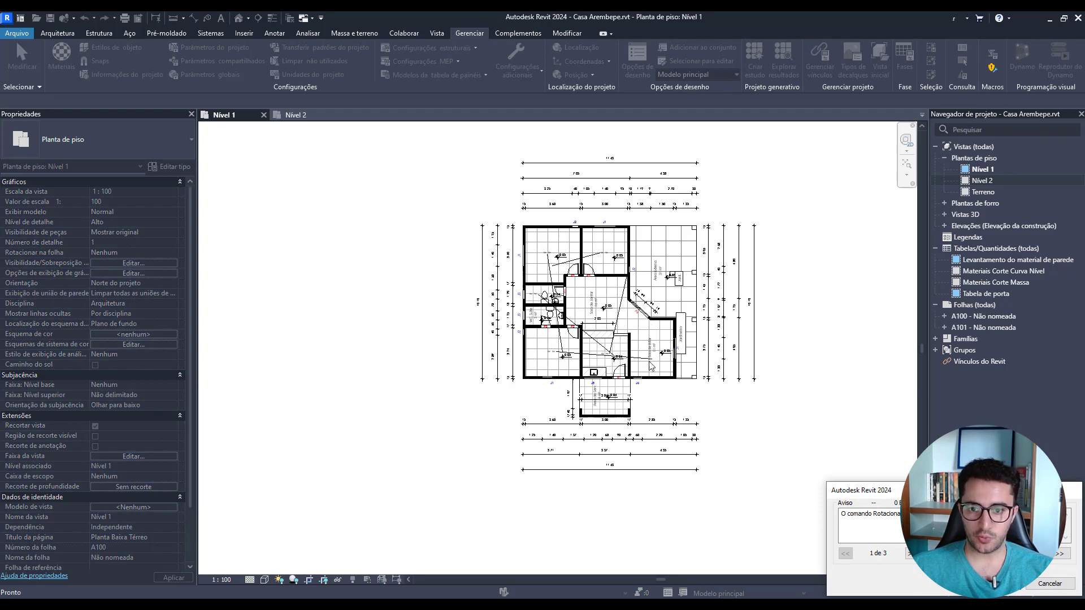
Dismiss the rotation warning and zoom around the quarter-turned Nível 1 plan
{"action": "scroll", "coordinate": [823, 285], "scroll_direction": "up", "scroll_amount": 1}
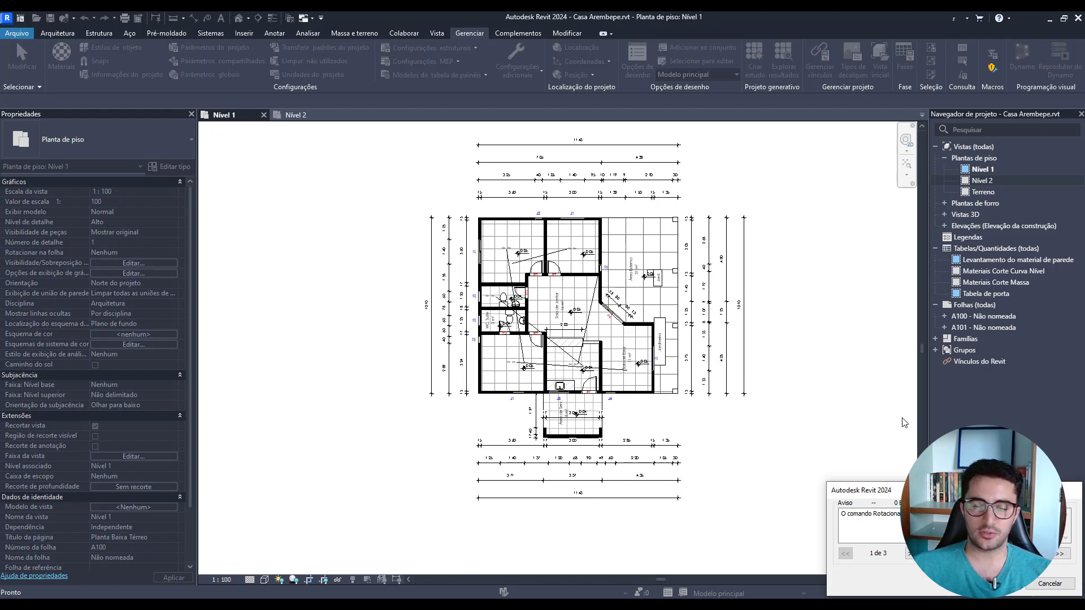
{"action": "key", "text": "Escape"}
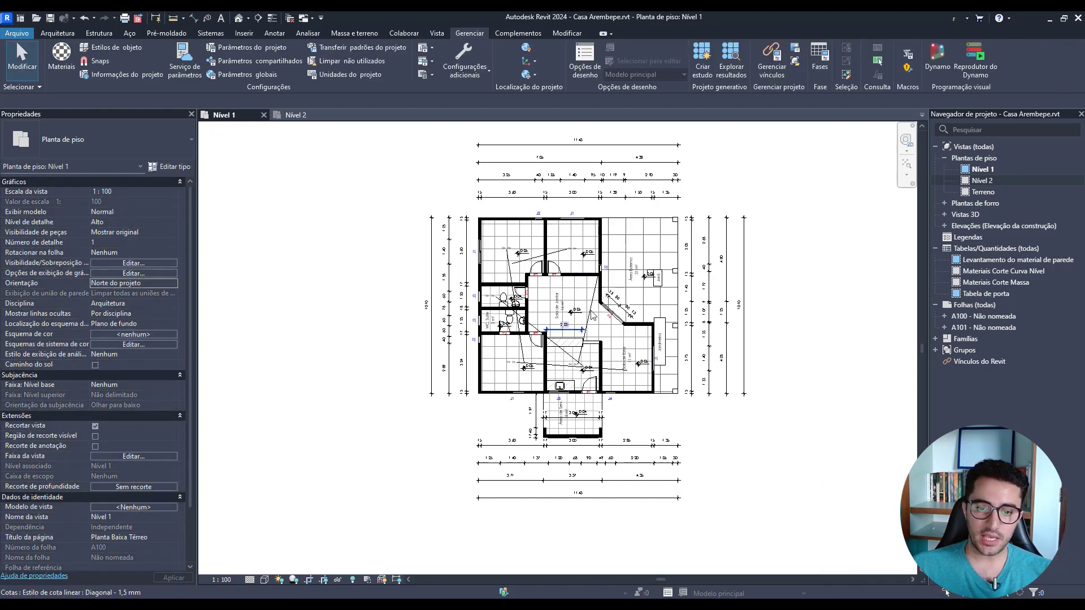
{"action": "scroll", "coordinate": [606, 277], "scroll_direction": "up", "scroll_amount": 5}
{"action": "scroll", "coordinate": [305, 410], "scroll_direction": "down", "scroll_amount": 3}
{"action": "scroll", "coordinate": [305, 409], "scroll_direction": "down", "scroll_amount": 2}
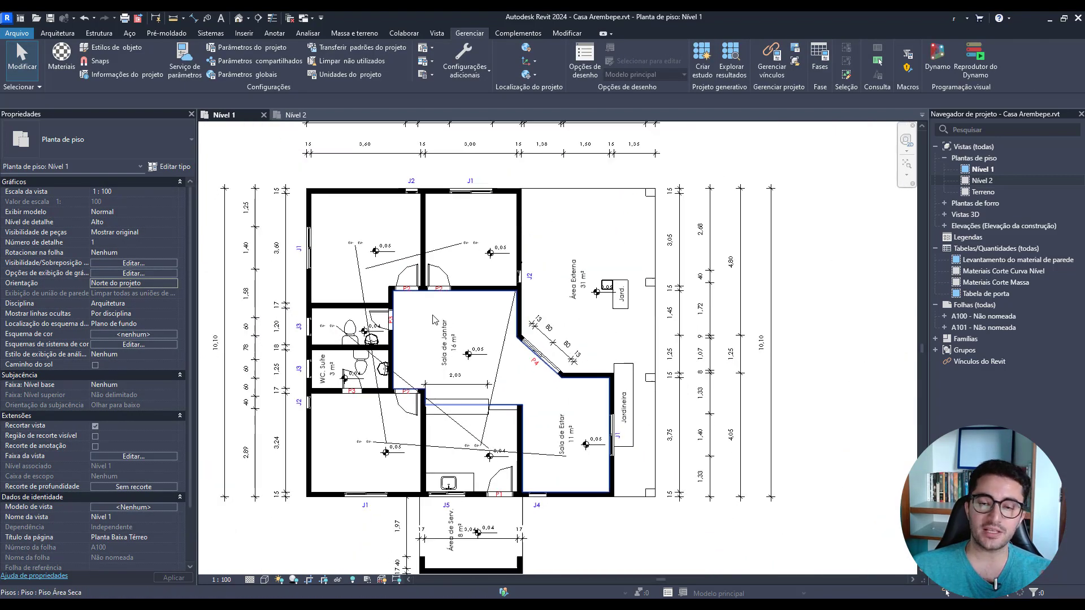
Move the Quarto 2 room tag and its leader end into the top-left room
{"action": "left_click", "coordinate": [375, 351]}
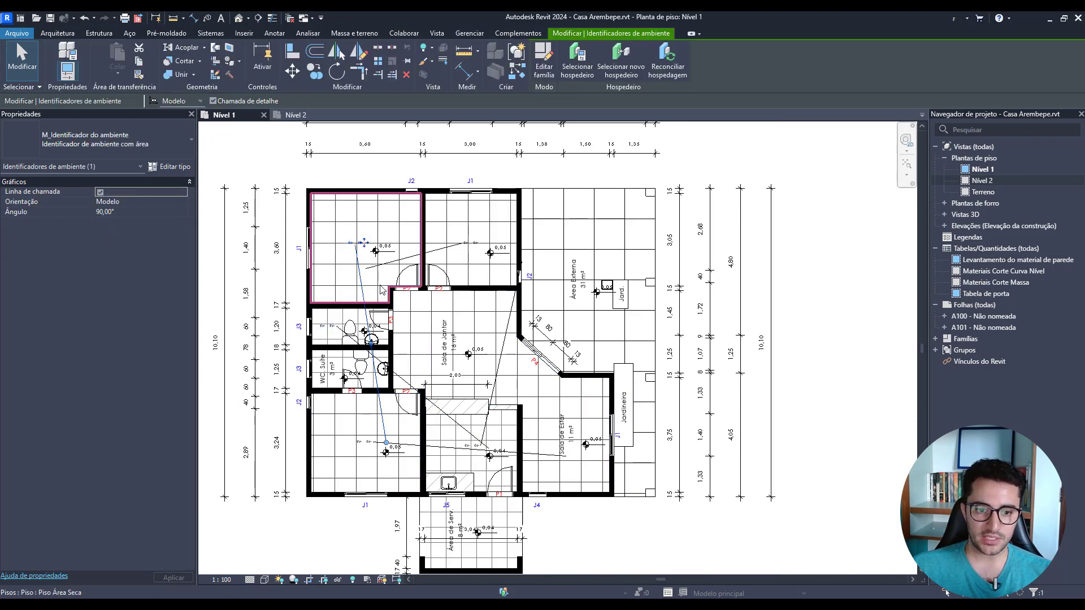
{"action": "left_click_drag", "start_coordinate": [366, 278], "coordinate": [390, 463]}
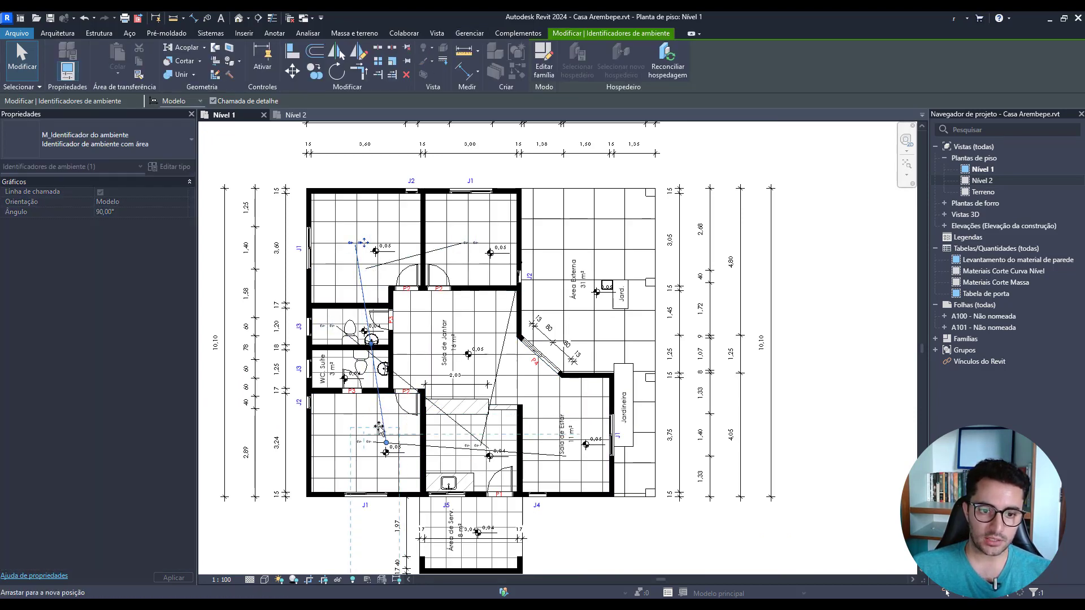
{"action": "scroll", "coordinate": [390, 464], "scroll_direction": "up", "scroll_amount": 2}
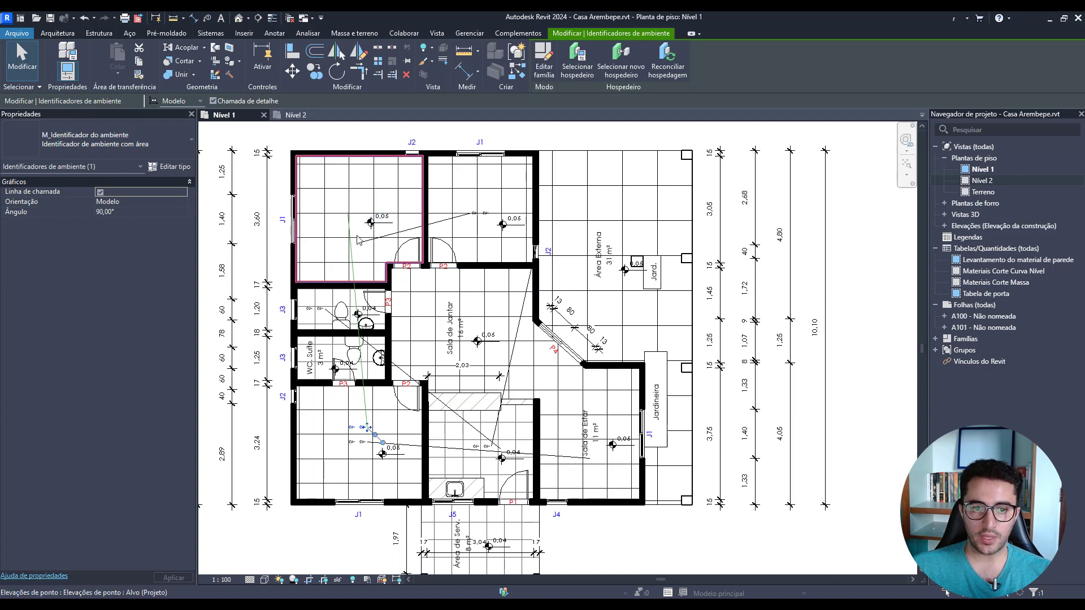
{"action": "left_click_drag", "start_coordinate": [369, 428], "coordinate": [345, 214]}
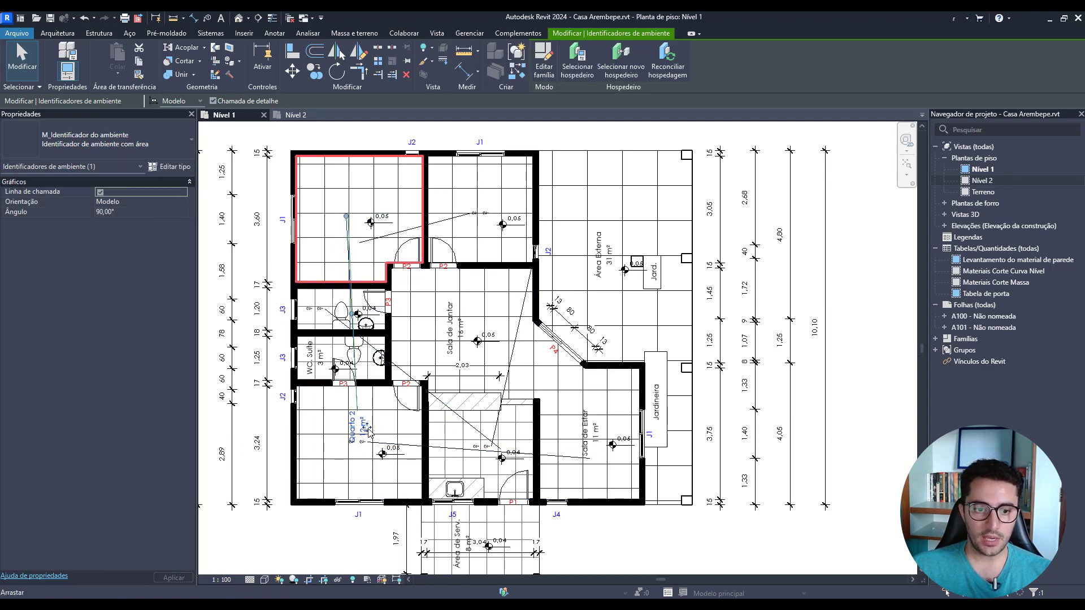
{"action": "left_click_drag", "start_coordinate": [368, 429], "coordinate": [341, 231]}
{"action": "scroll", "coordinate": [340, 265], "scroll_direction": "down", "scroll_amount": 5}
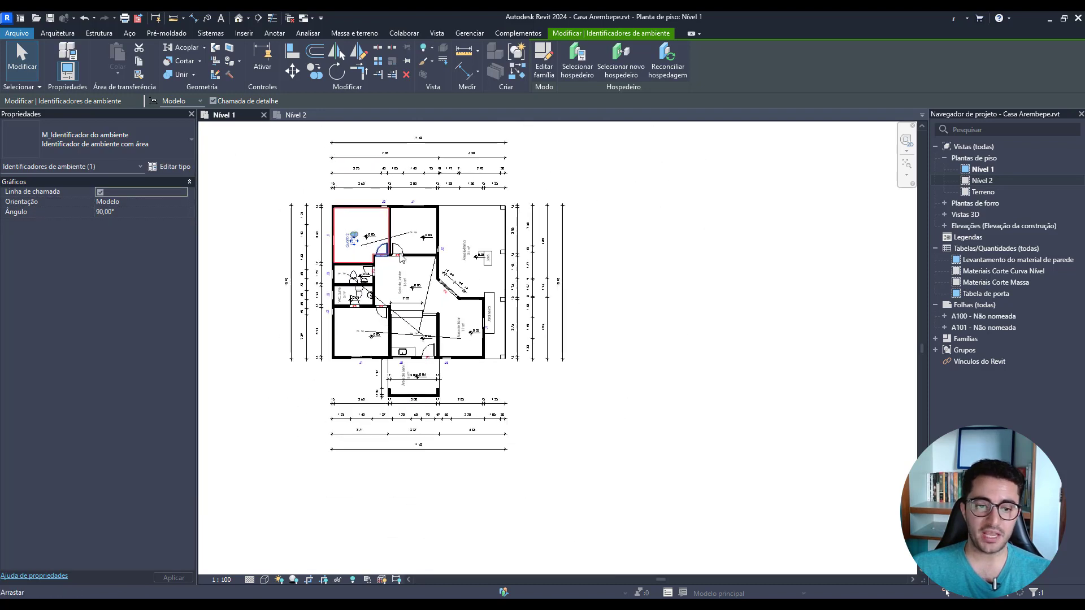
{"action": "key", "text": "Escape"}
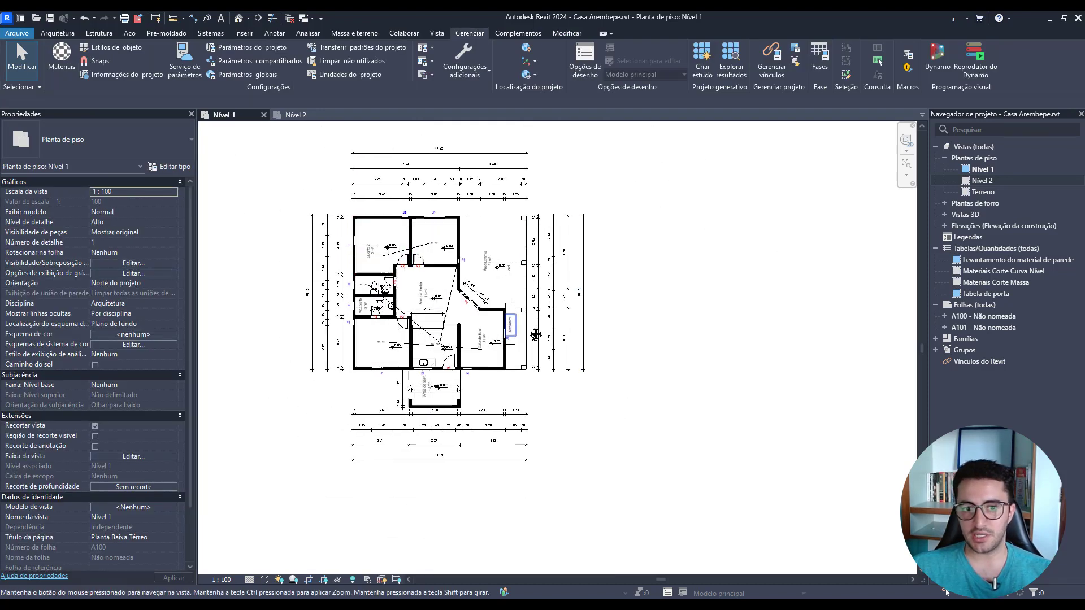
{"action": "scroll", "coordinate": [480, 300], "scroll_direction": "up", "scroll_amount": 1}
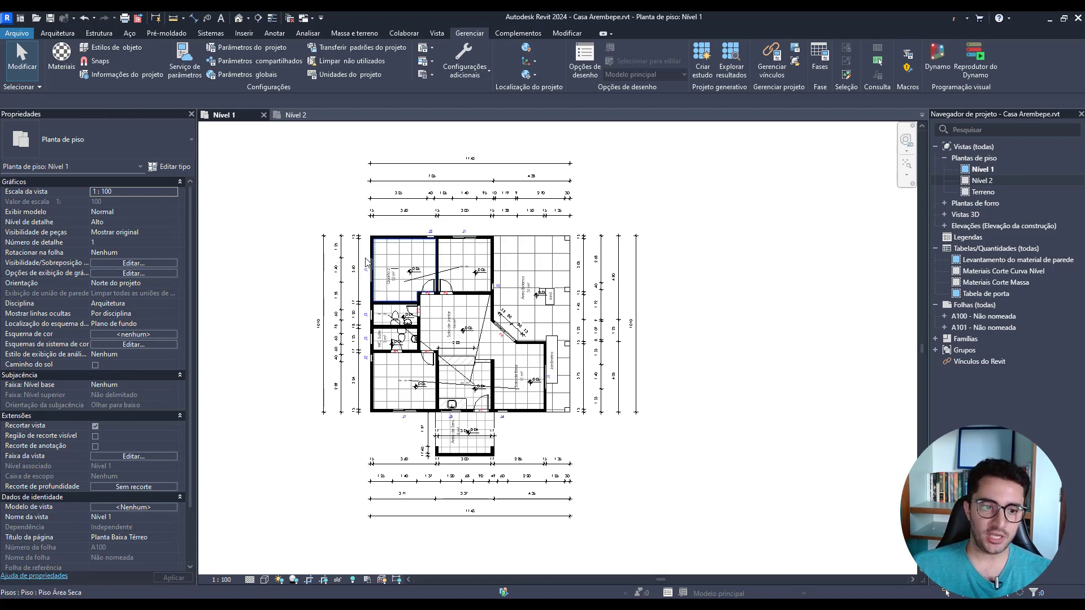
{"action": "left_click", "coordinate": [172, 283]}
{"action": "left_click", "coordinate": [139, 302]}
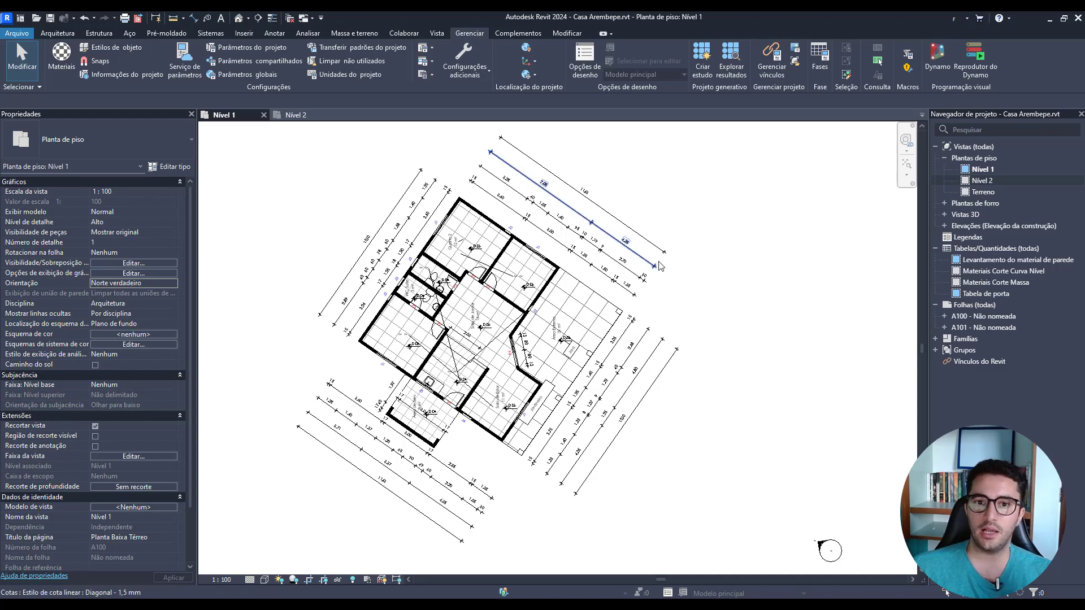
{"action": "scroll", "coordinate": [460, 210], "scroll_direction": "up", "scroll_amount": 5}
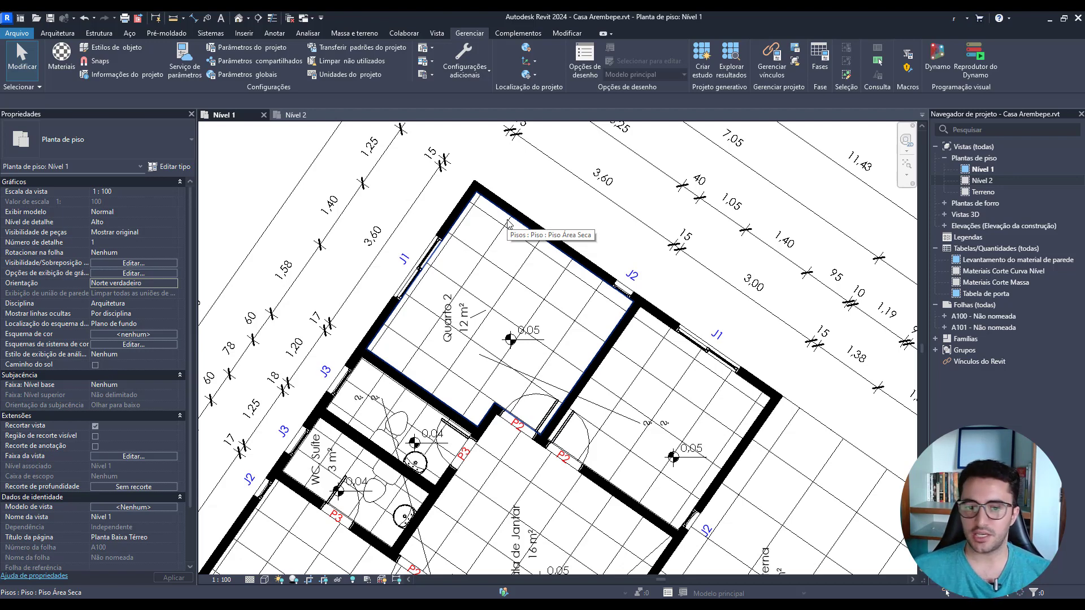
{"action": "scroll", "coordinate": [508, 226], "scroll_direction": "down", "scroll_amount": 2}
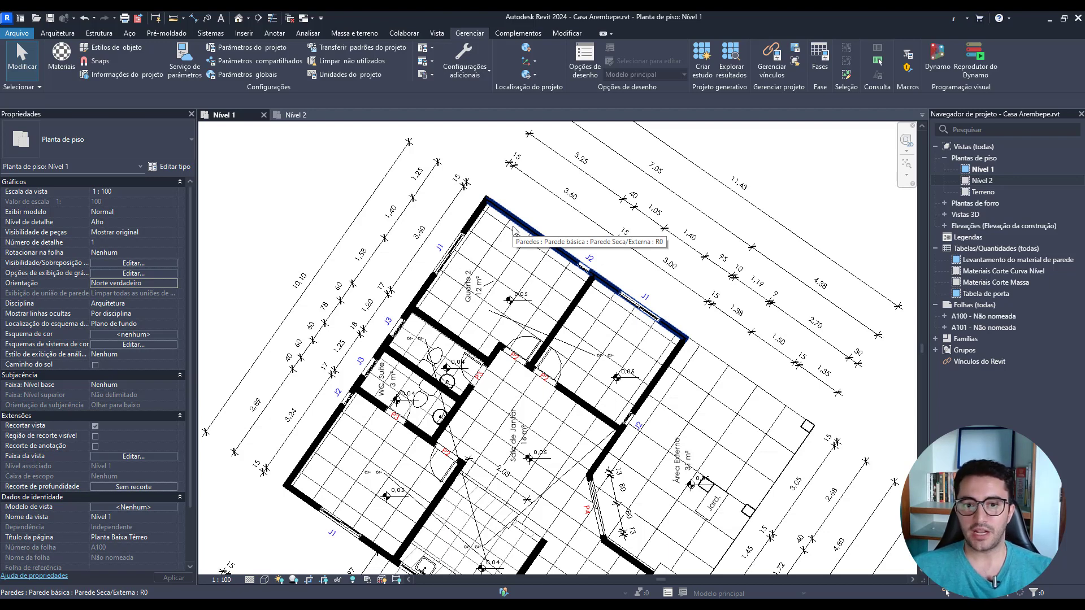
{"action": "scroll", "coordinate": [513, 230], "scroll_direction": "down", "scroll_amount": 5}
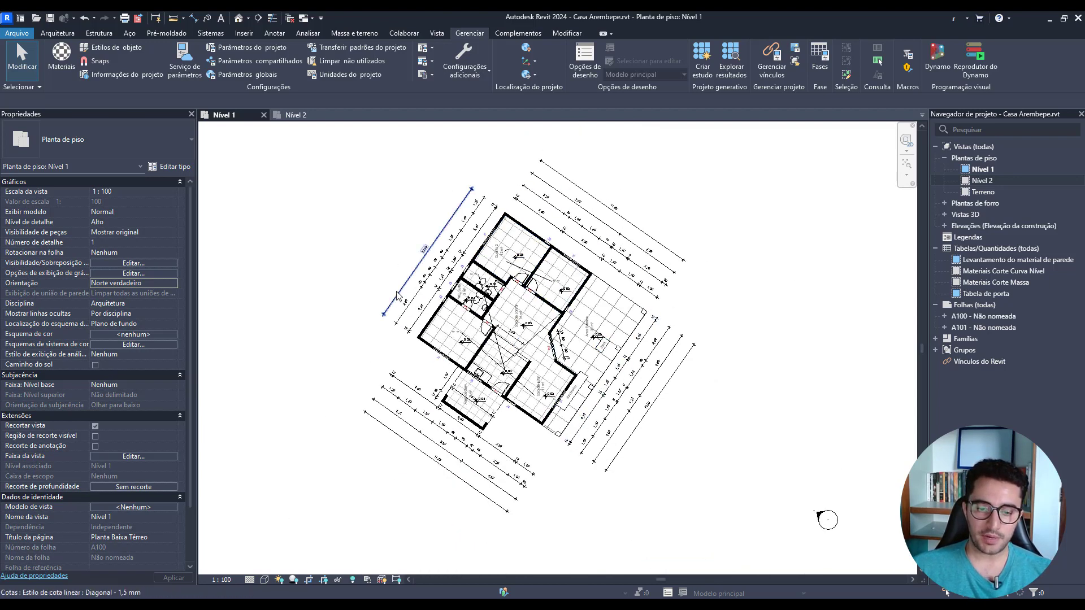
{"action": "scroll", "coordinate": [516, 316], "scroll_direction": "up", "scroll_amount": 2}
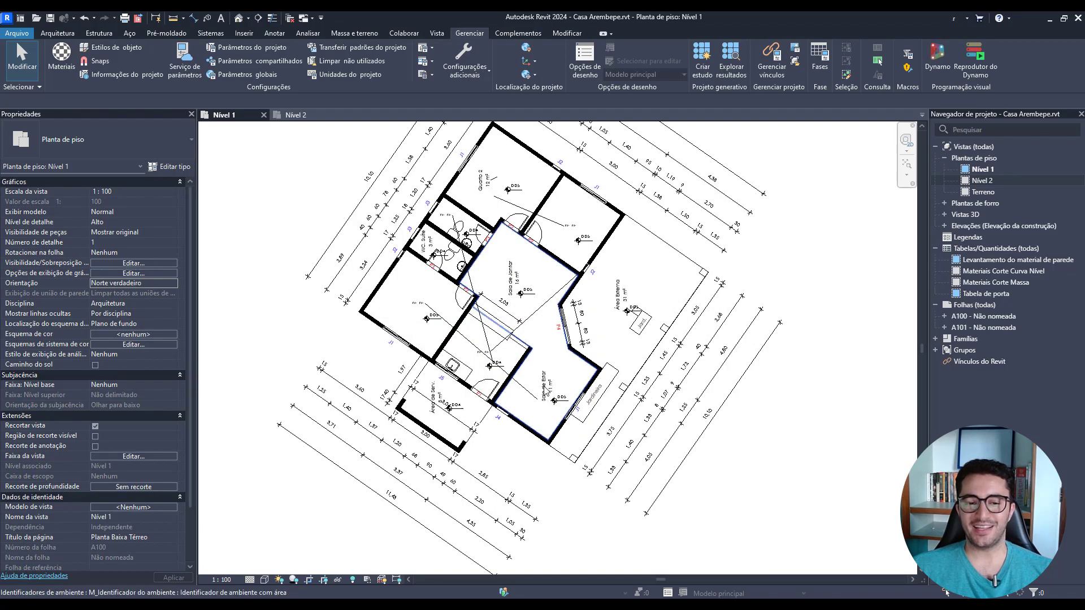
{"action": "scroll", "coordinate": [516, 317], "scroll_direction": "up", "scroll_amount": 1}
{"action": "middle_click_drag", "start_coordinate": [516, 316], "coordinate": [473, 367]}
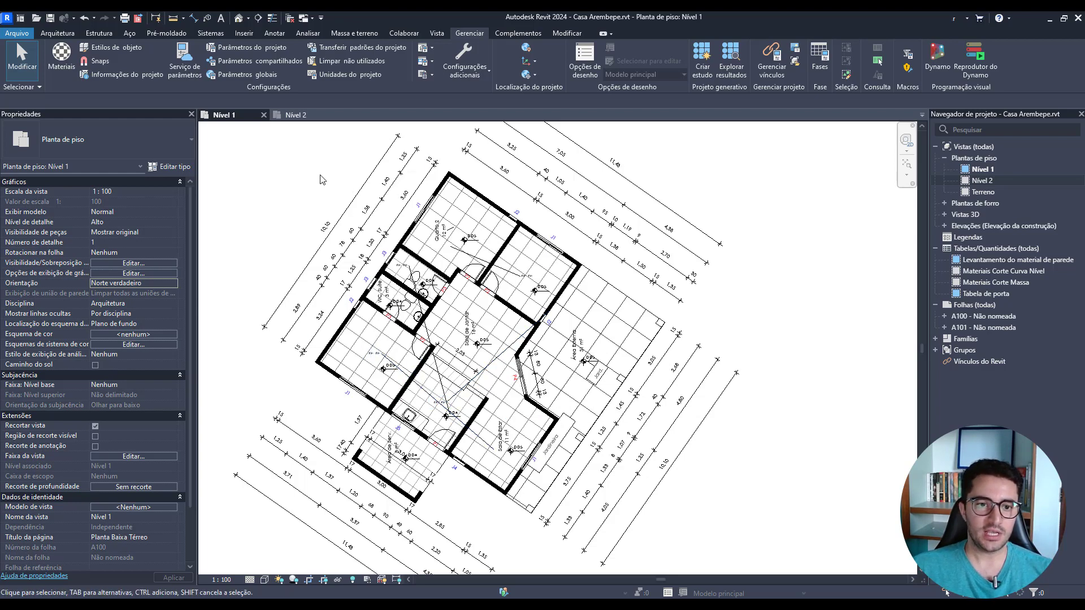
{"action": "left_click", "coordinate": [172, 283]}
{"action": "left_click", "coordinate": [145, 293]}
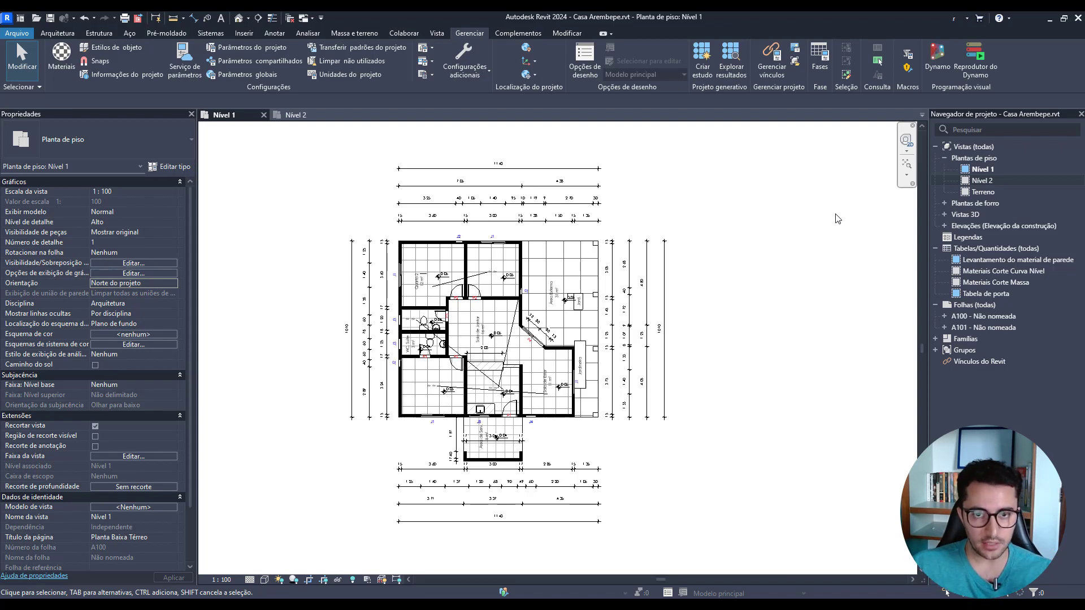
{"action": "left_click", "coordinate": [313, 116]}
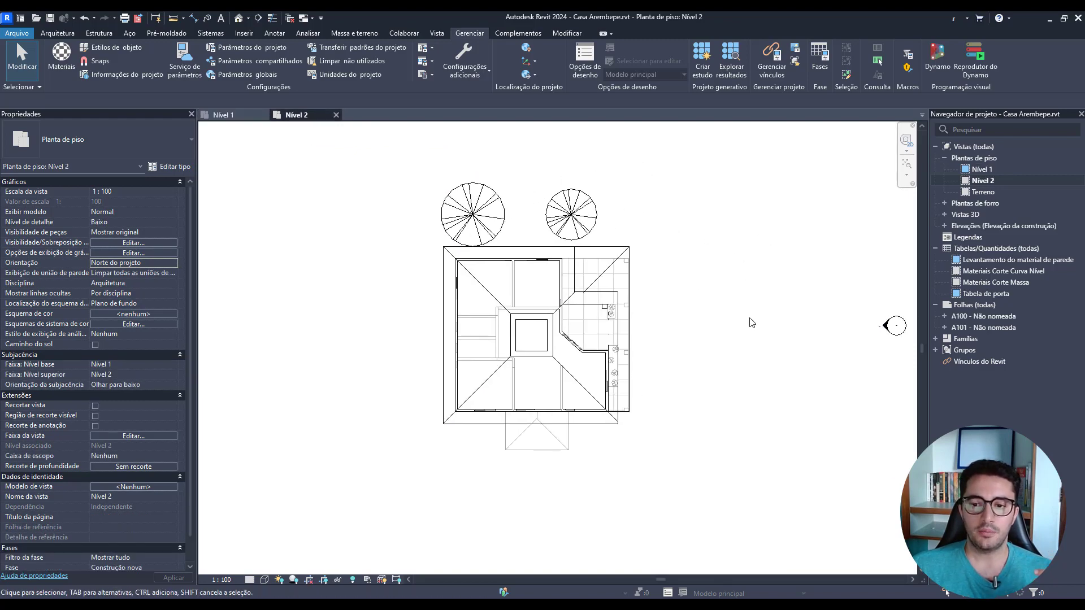
{"action": "scroll", "coordinate": [746, 255], "scroll_direction": "down", "scroll_amount": 3}
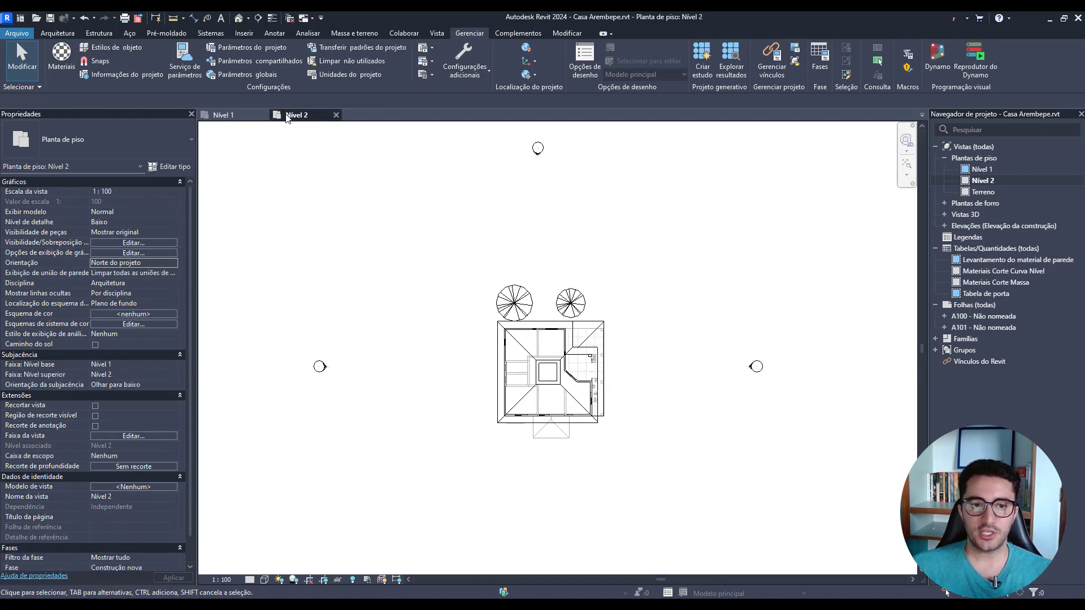
{"action": "key", "text": "ctrl+Tab"}
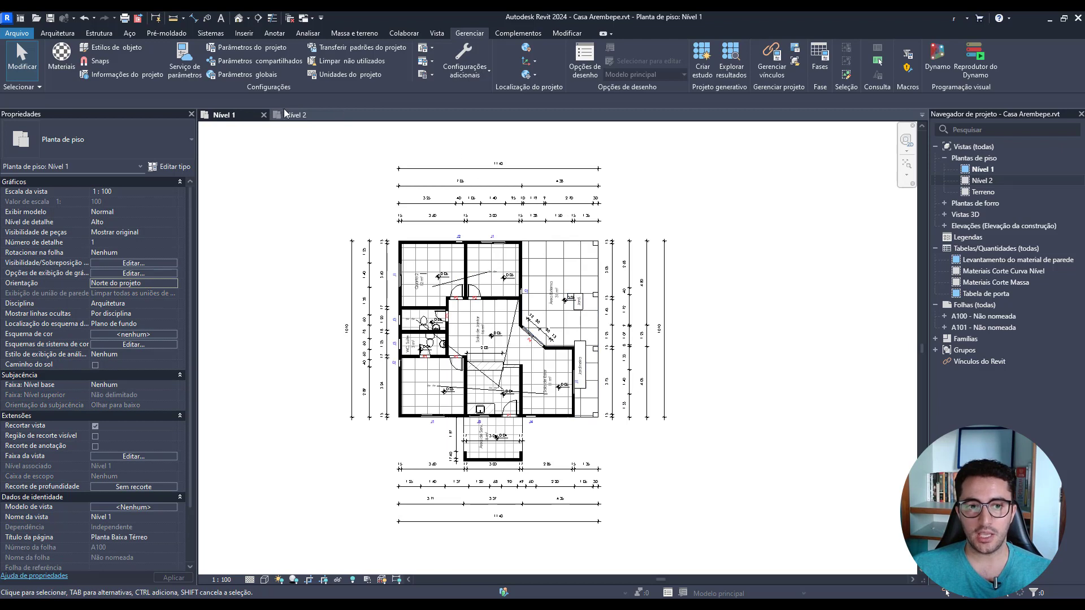
{"action": "left_click", "coordinate": [285, 114]}
{"action": "scroll", "coordinate": [631, 345], "scroll_direction": "up", "scroll_amount": 2}
{"action": "scroll", "coordinate": [631, 345], "scroll_direction": "up", "scroll_amount": 3}
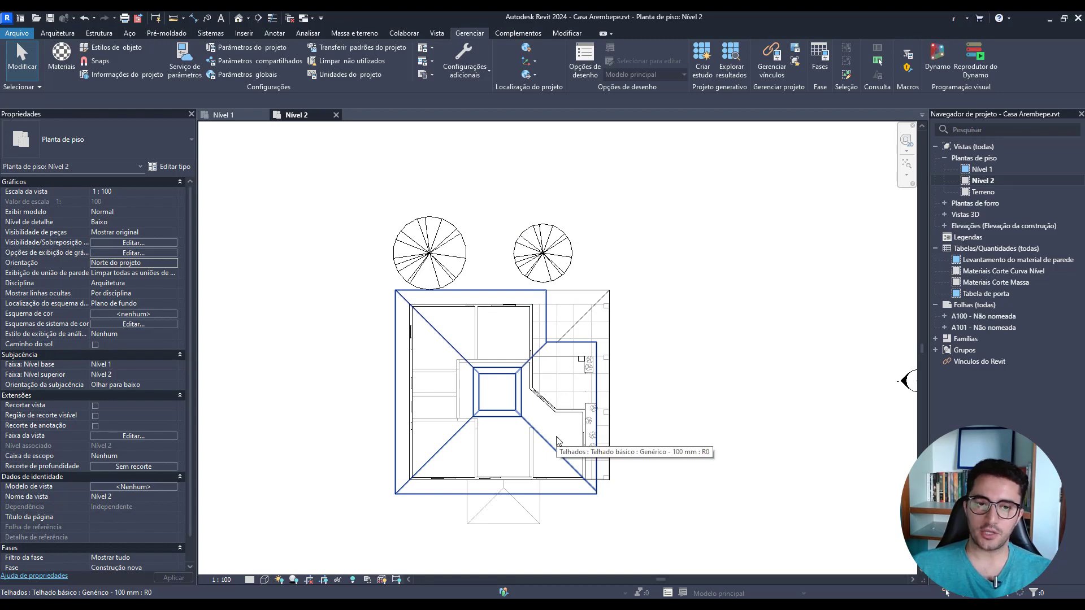
{"action": "left_click", "coordinate": [241, 116]}
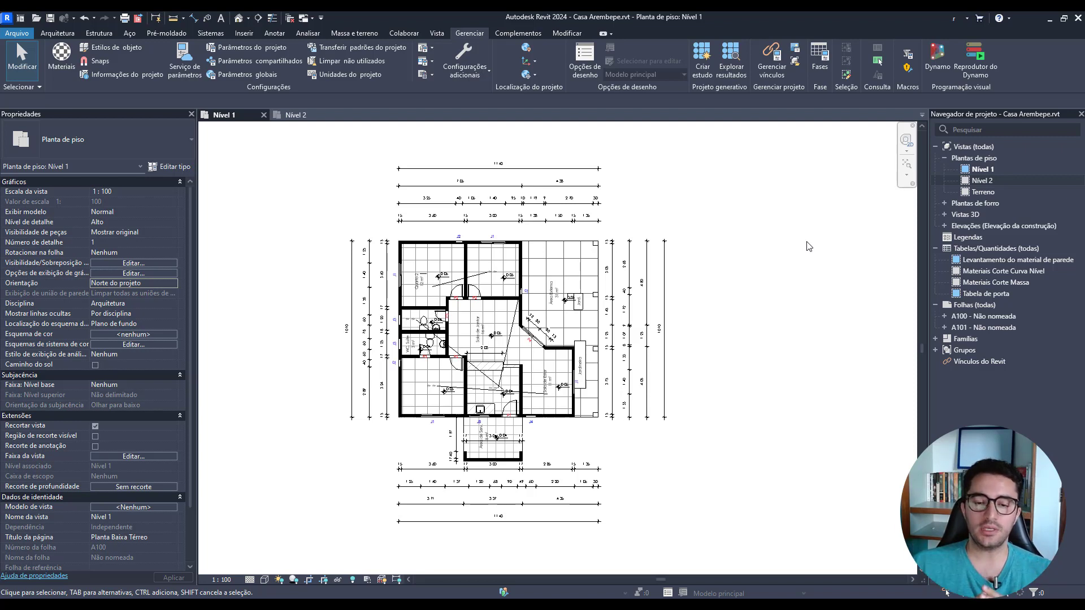
{"action": "scroll", "coordinate": [770, 252], "scroll_direction": "down", "scroll_amount": 2}
{"action": "scroll", "coordinate": [629, 332], "scroll_direction": "down", "scroll_amount": 1}
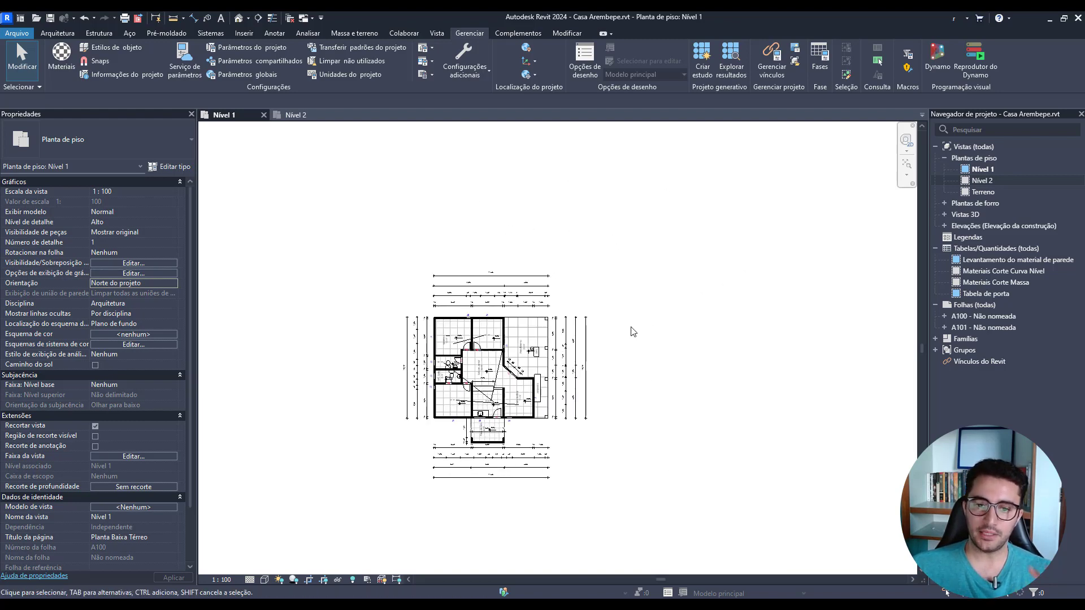
{"action": "middle_click_drag", "start_coordinate": [629, 332], "coordinate": [631, 235]}
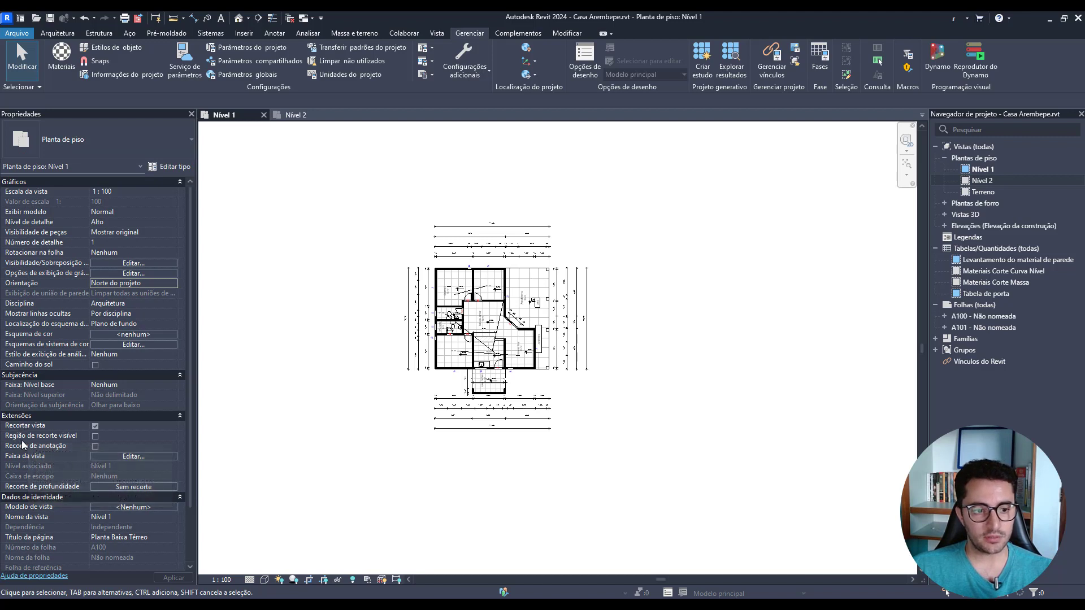
Turn on Região de recorte visível and select the crop region boundary
{"action": "left_click", "coordinate": [96, 436]}
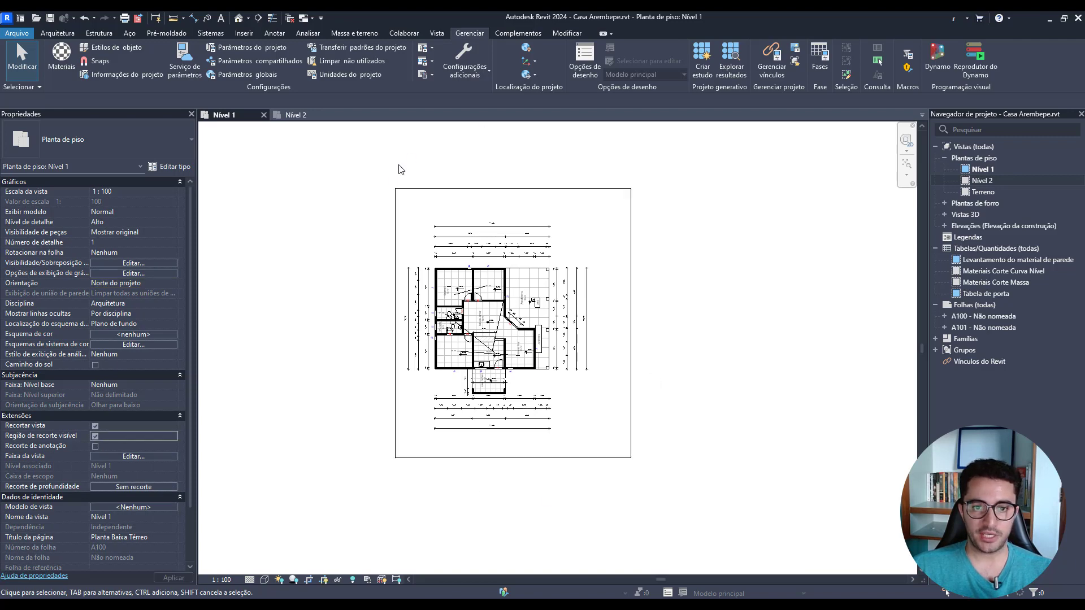
{"action": "left_click", "coordinate": [395, 198]}
{"action": "left_click", "coordinate": [315, 333]}
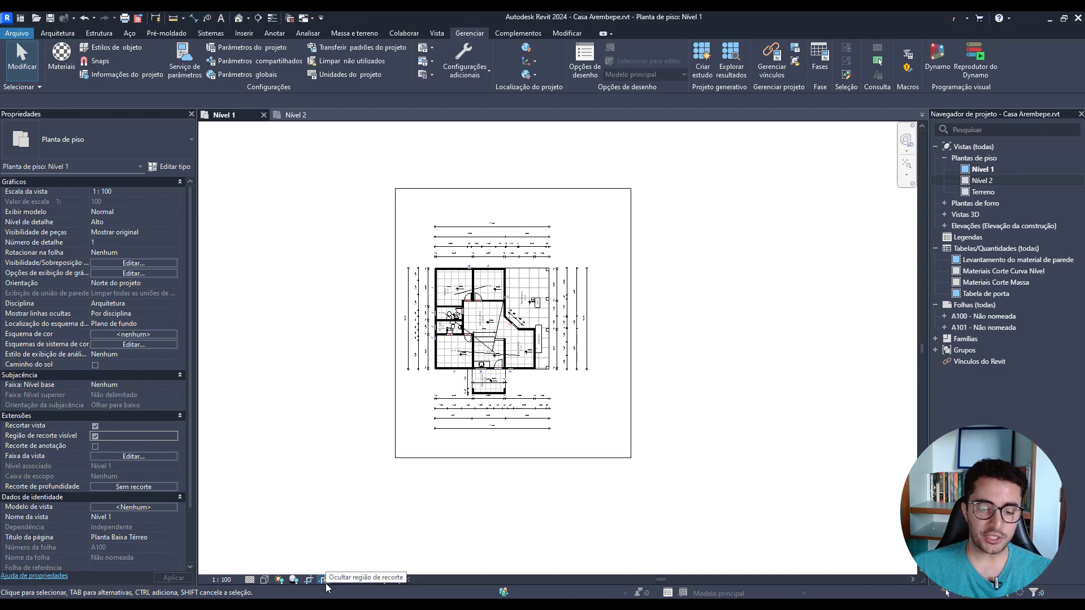
{"action": "left_click", "coordinate": [560, 466]}
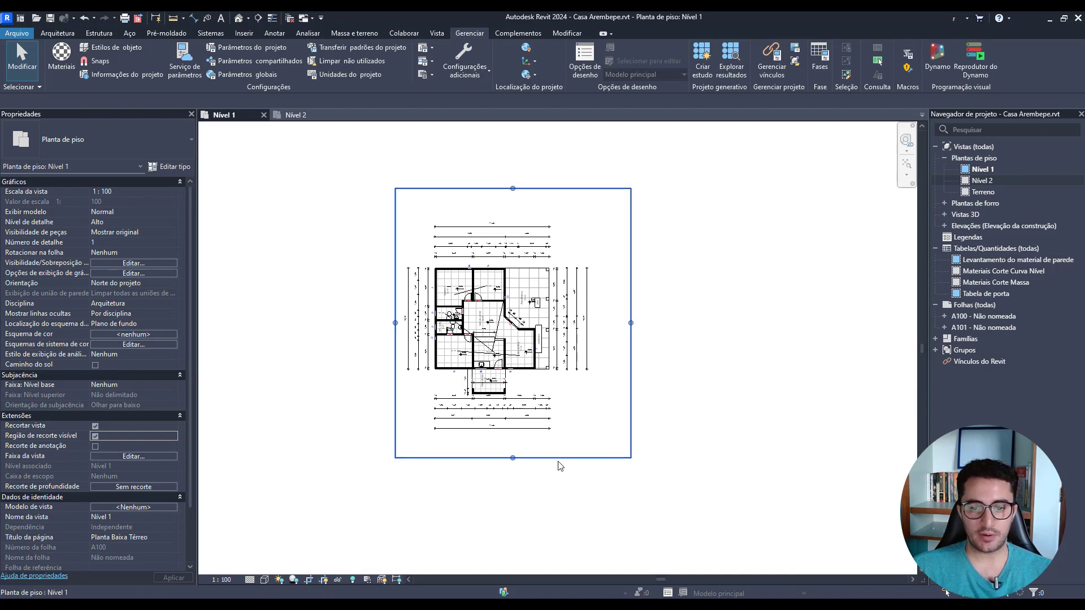
{"action": "left_click", "coordinate": [334, 582]}
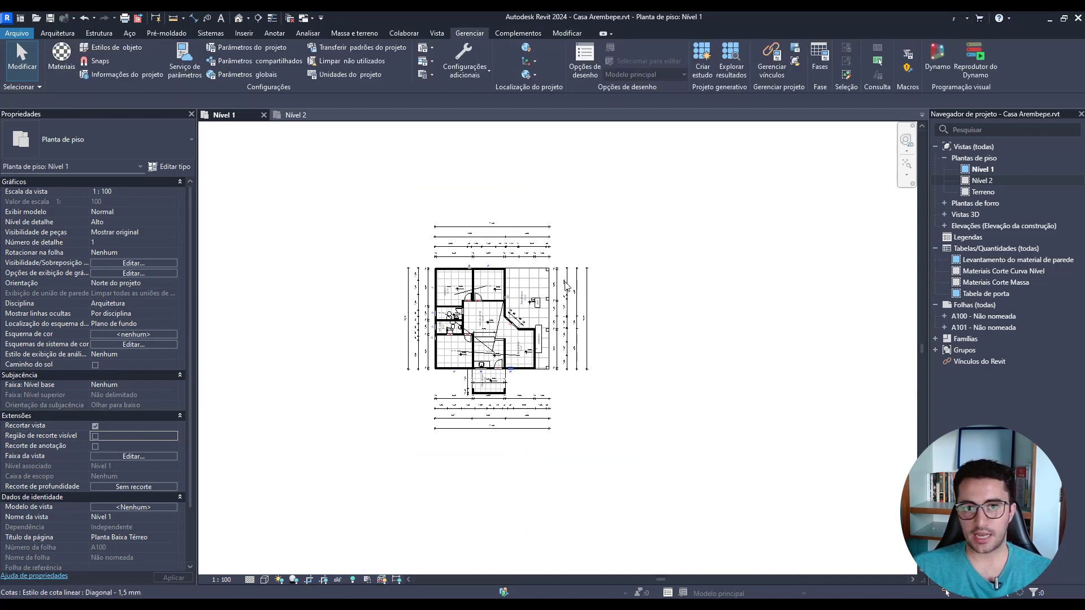
{"action": "left_click", "coordinate": [325, 582]}
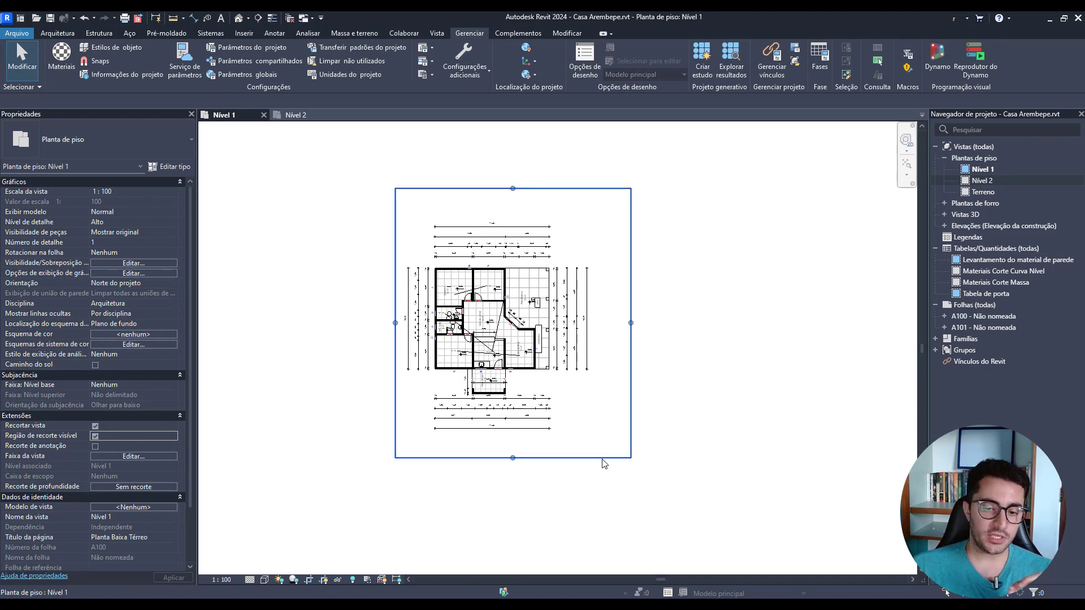
{"action": "left_click", "coordinate": [629, 310]}
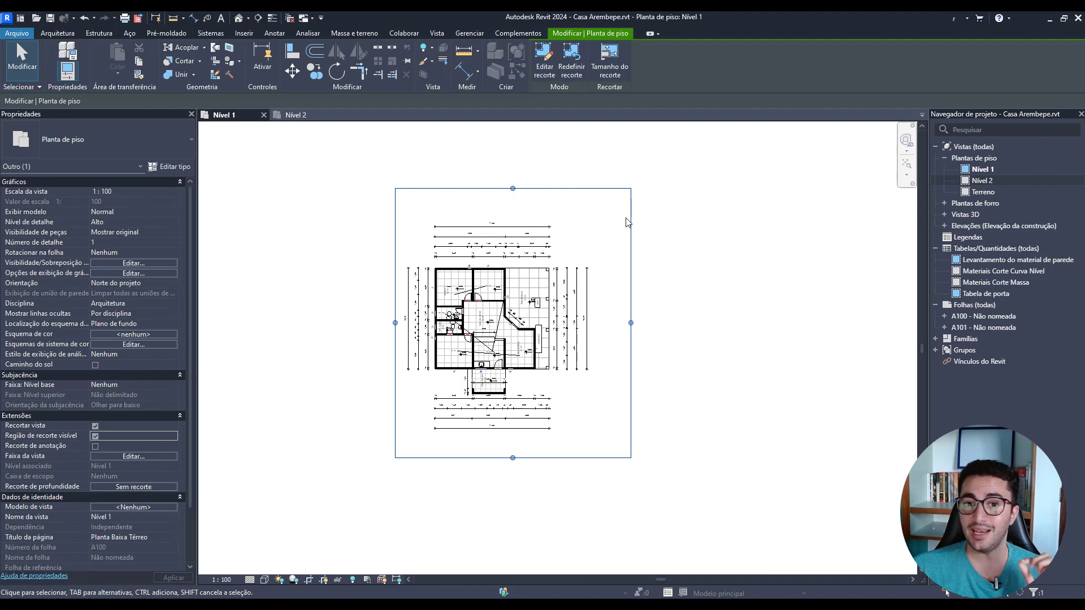
Rotate the selected crop region 90° so the Nível 1 house appears upright again
{"action": "left_click", "coordinate": [337, 71]}
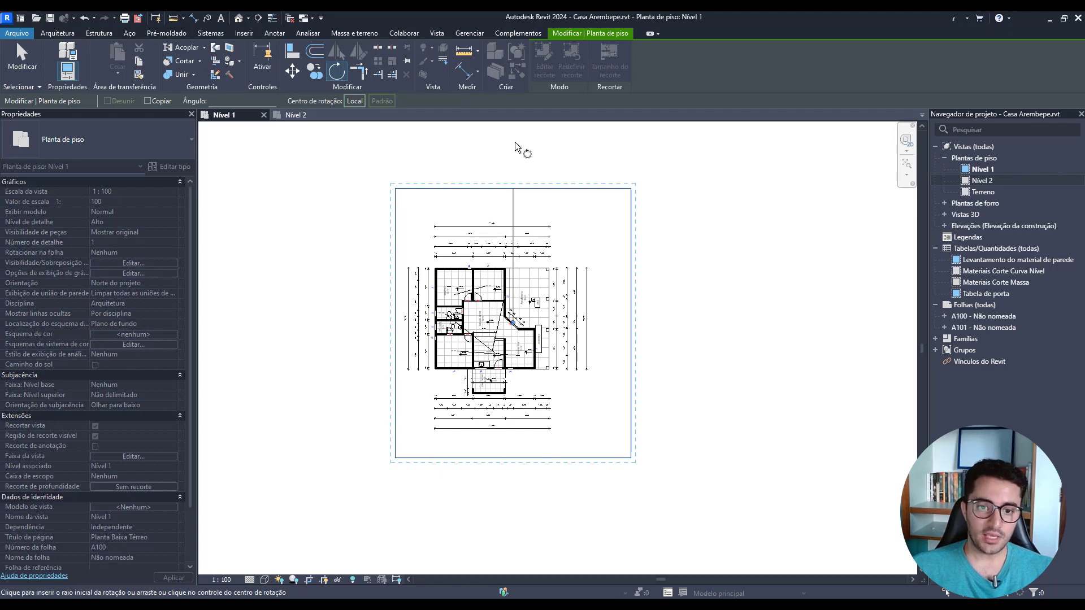
{"action": "left_click", "coordinate": [515, 144]}
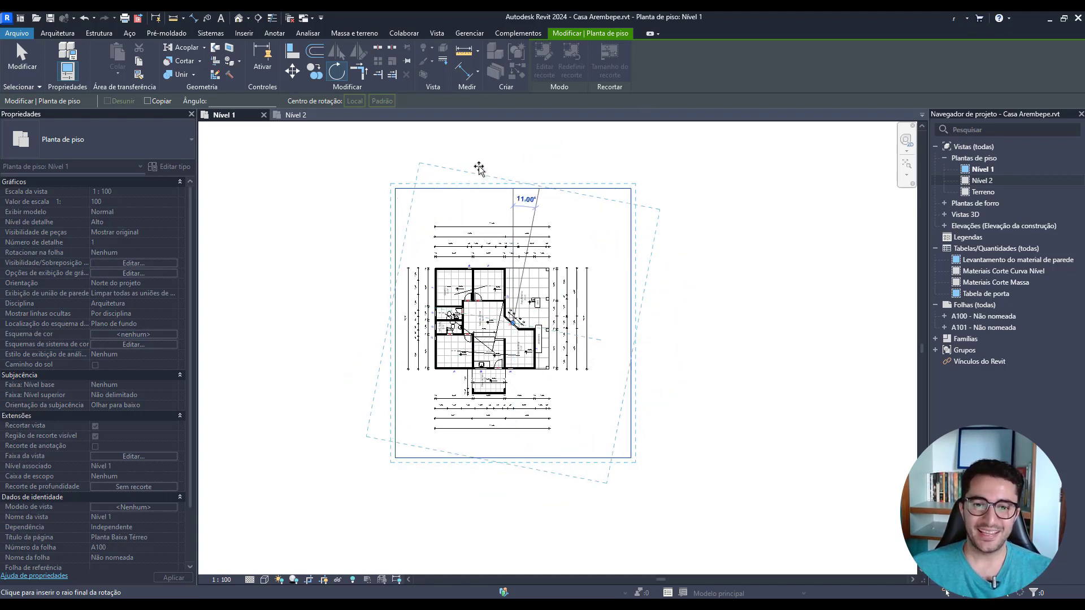
{"action": "left_click", "coordinate": [274, 266]}
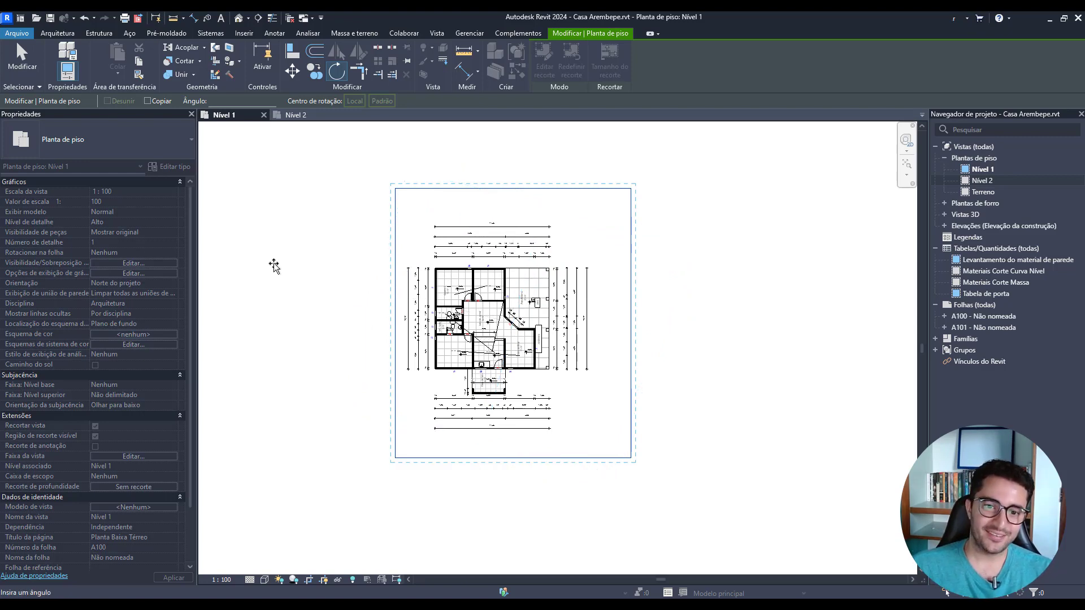
{"action": "scroll", "coordinate": [513, 290], "scroll_direction": "up", "scroll_amount": 2}
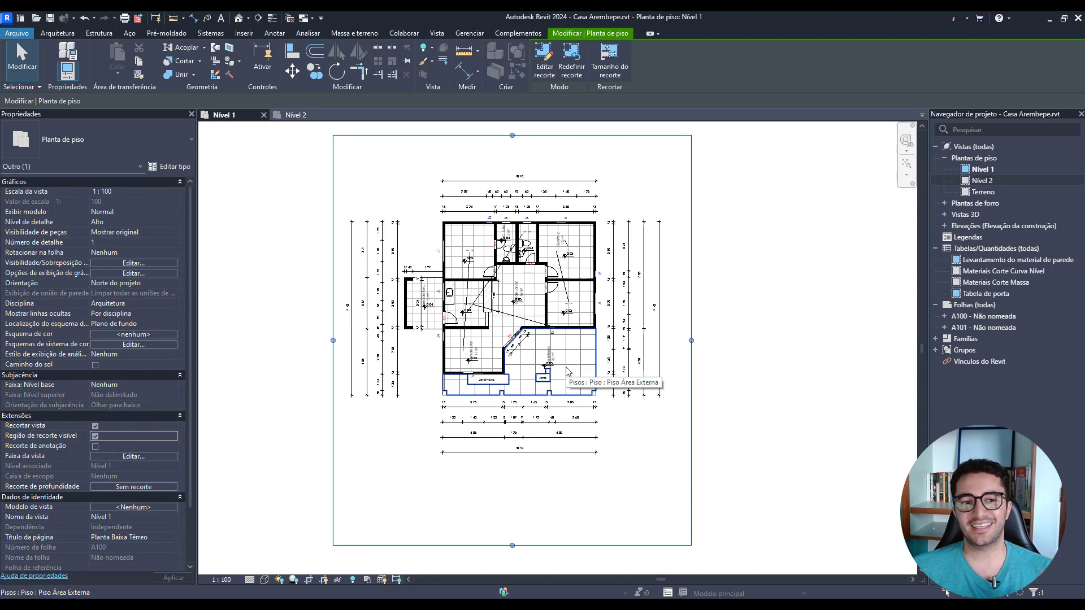
{"action": "middle_click_drag", "start_coordinate": [734, 251], "coordinate": [728, 256]}
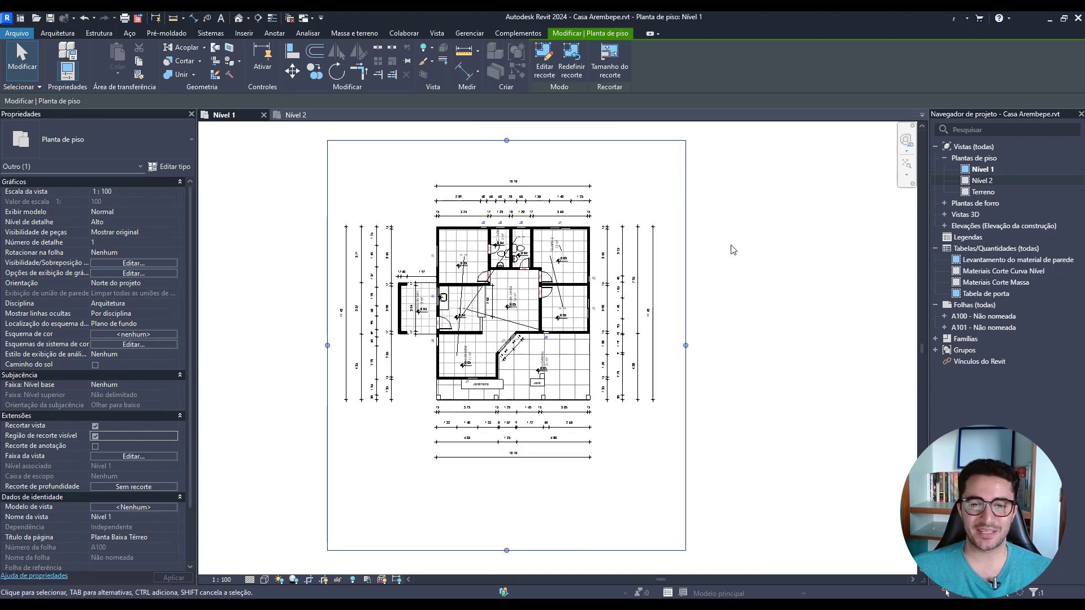
{"action": "scroll", "coordinate": [732, 243], "scroll_direction": "down", "scroll_amount": 1}
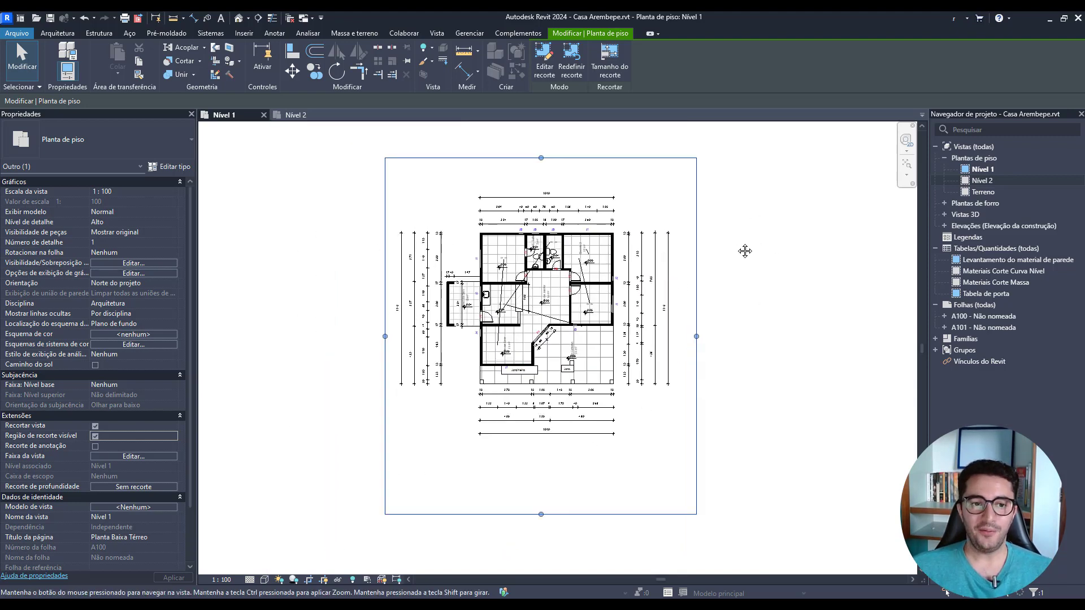
{"action": "middle_click_drag", "start_coordinate": [744, 249], "coordinate": [695, 252]}
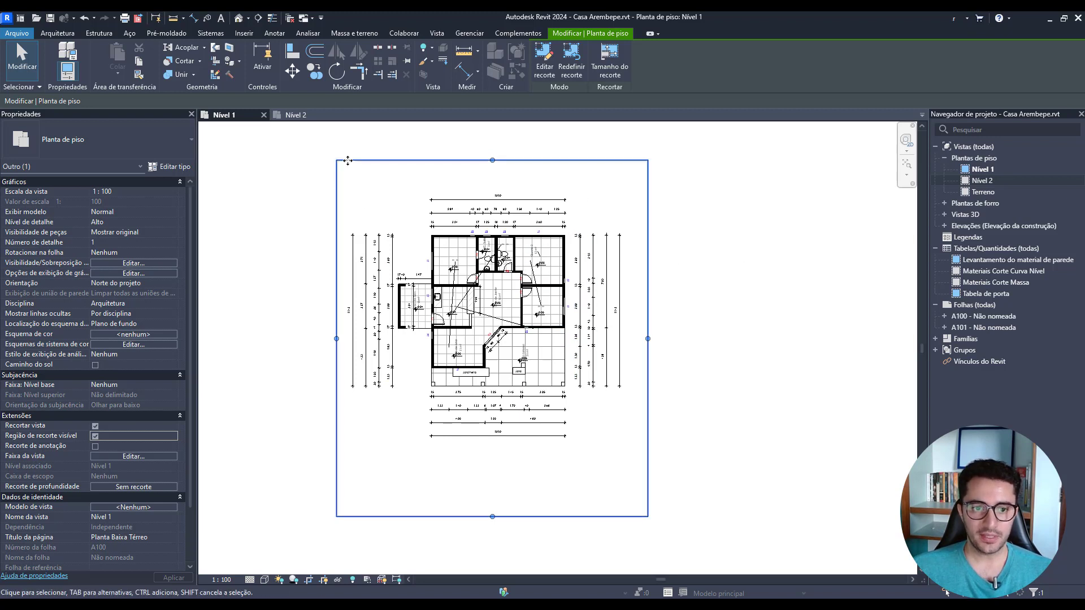
{"action": "left_click", "coordinate": [295, 114]}
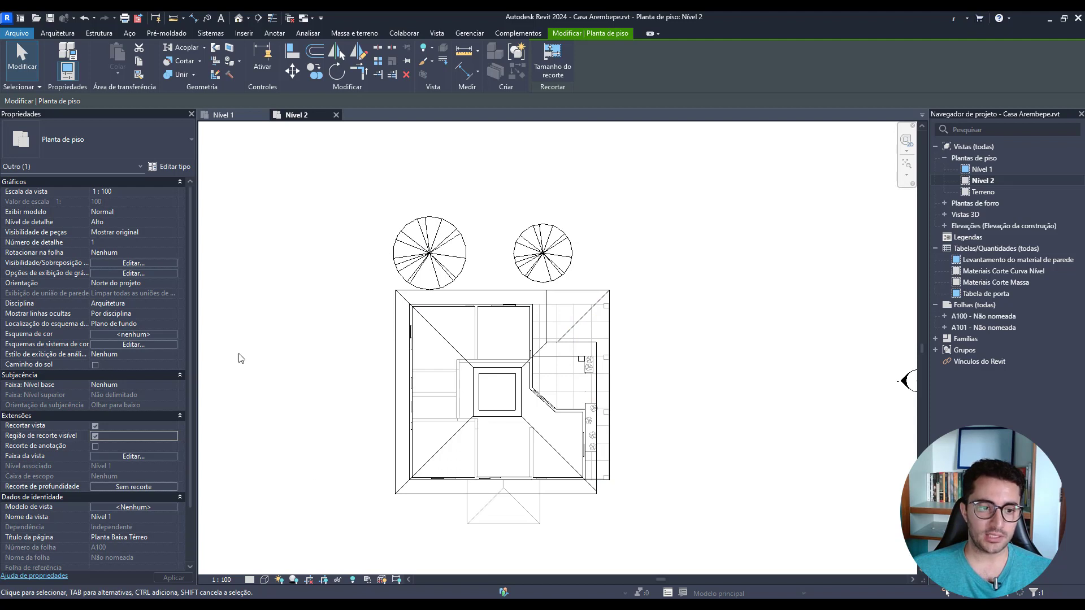
{"action": "left_click", "coordinate": [257, 116]}
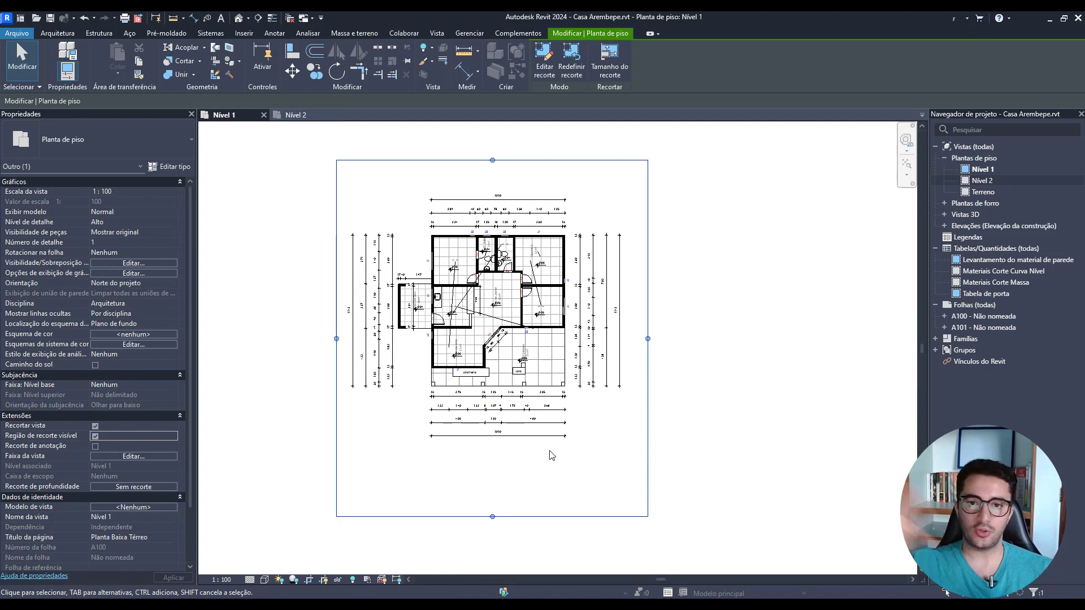
{"action": "left_click", "coordinate": [678, 237]}
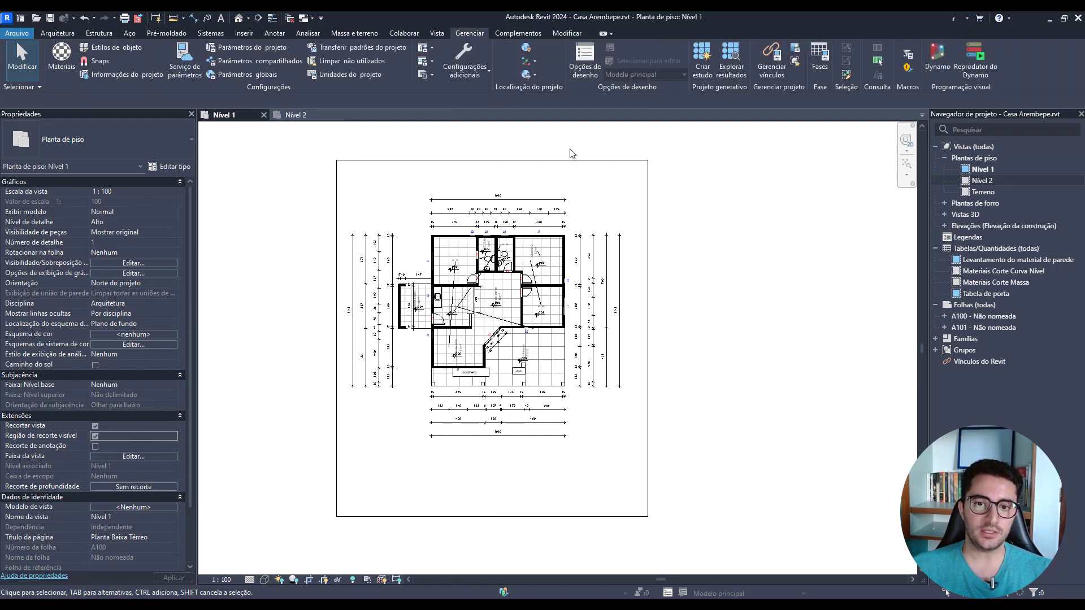
{"action": "left_click", "coordinate": [571, 160]}
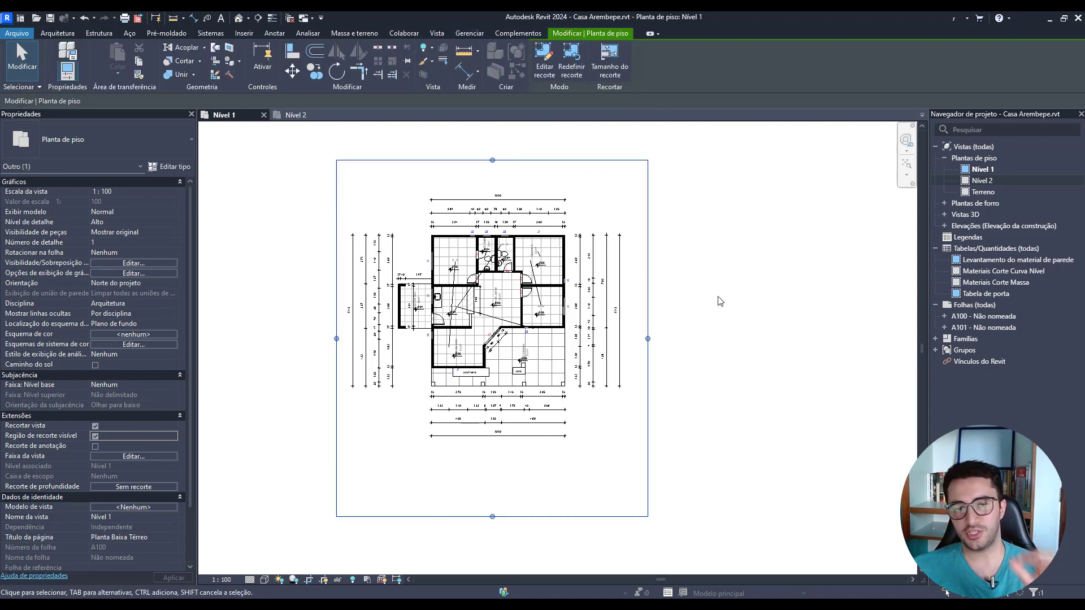